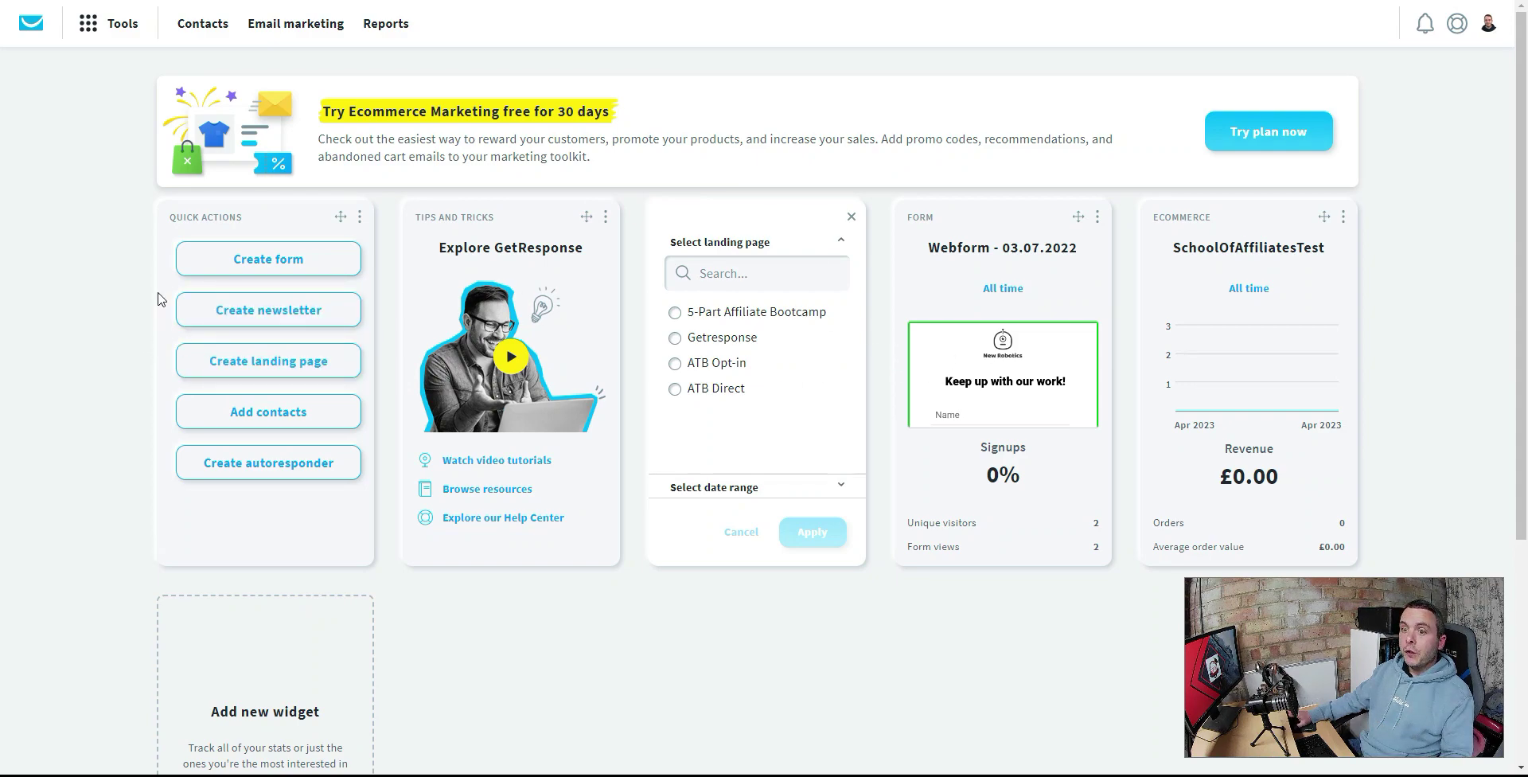
- Glance at the Tools list, then open the account menu showing the Plus plan
mouse_move(1275, 337)
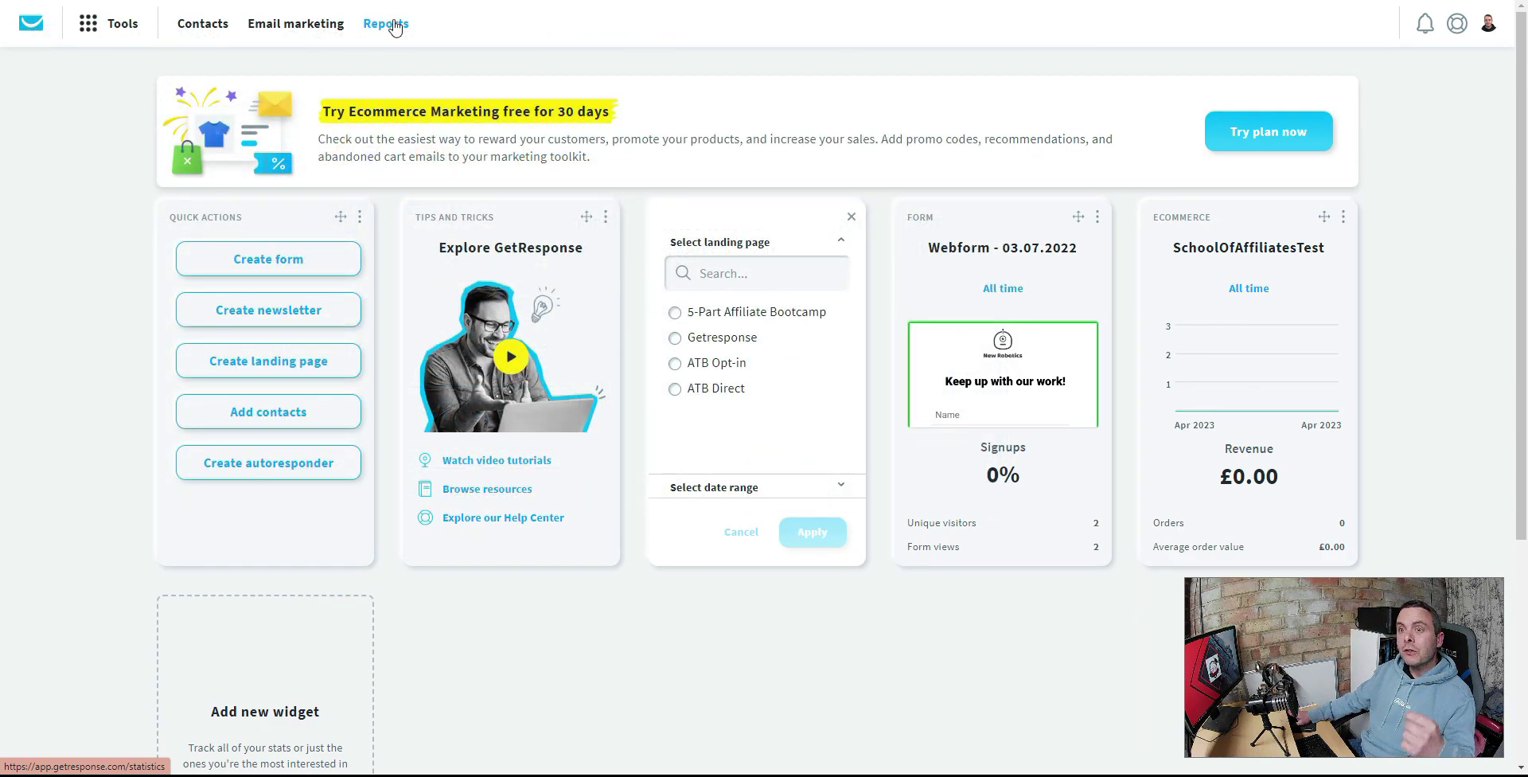
left_click(89, 31)
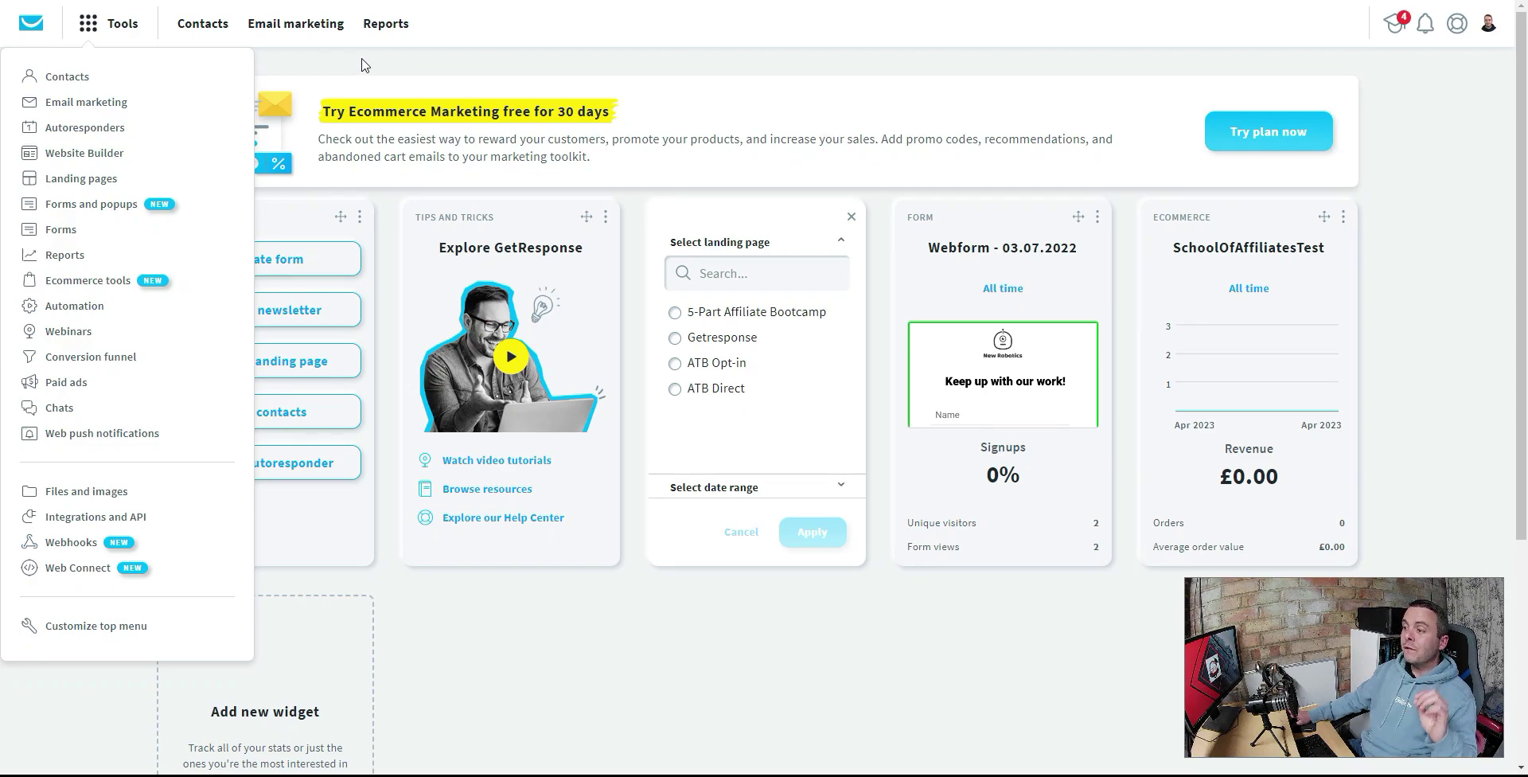
left_click(362, 64)
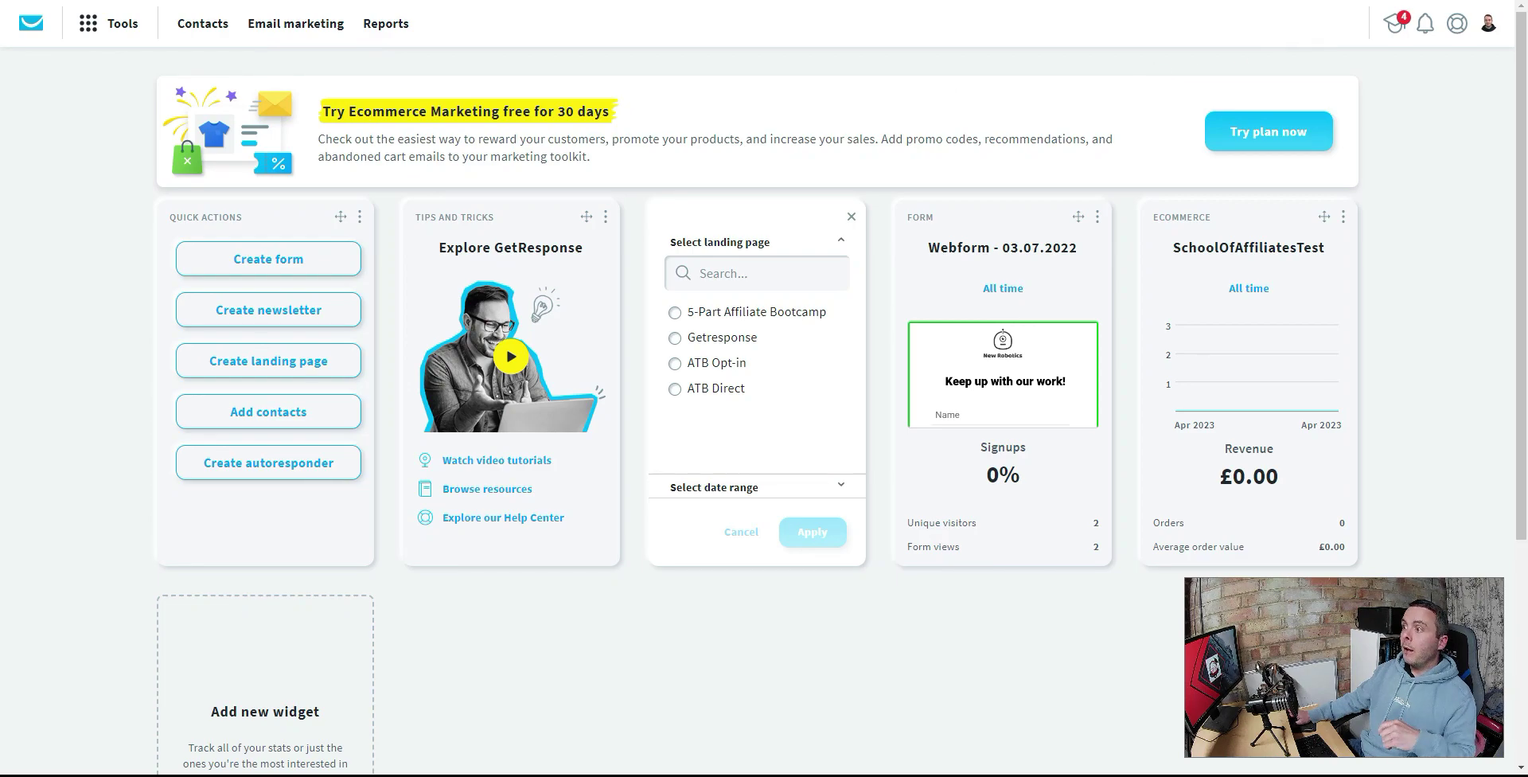
left_click(1488, 24)
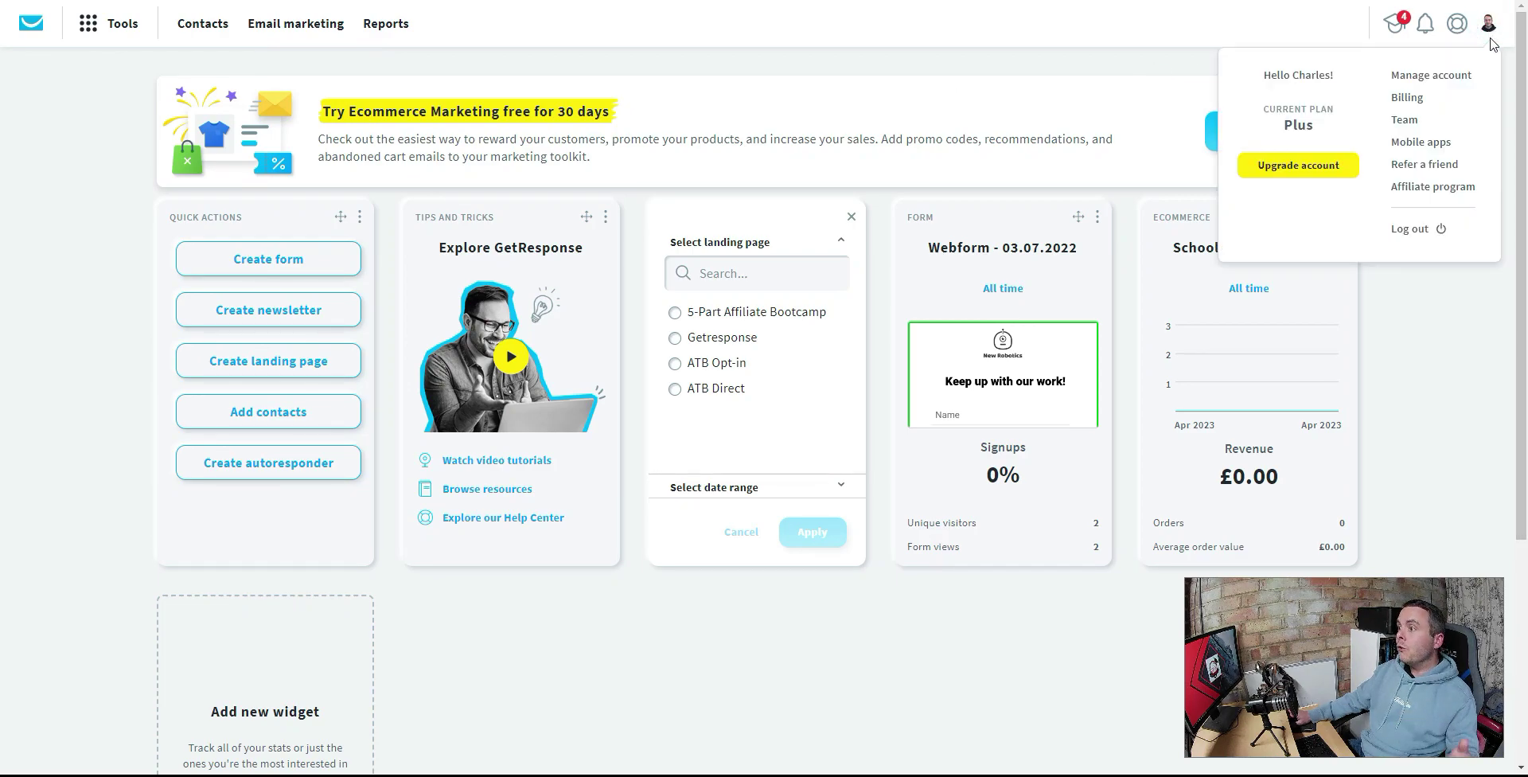
- Go to Manage account to reach the schoolofaffiliates.com email domain settings
left_click(1449, 77)
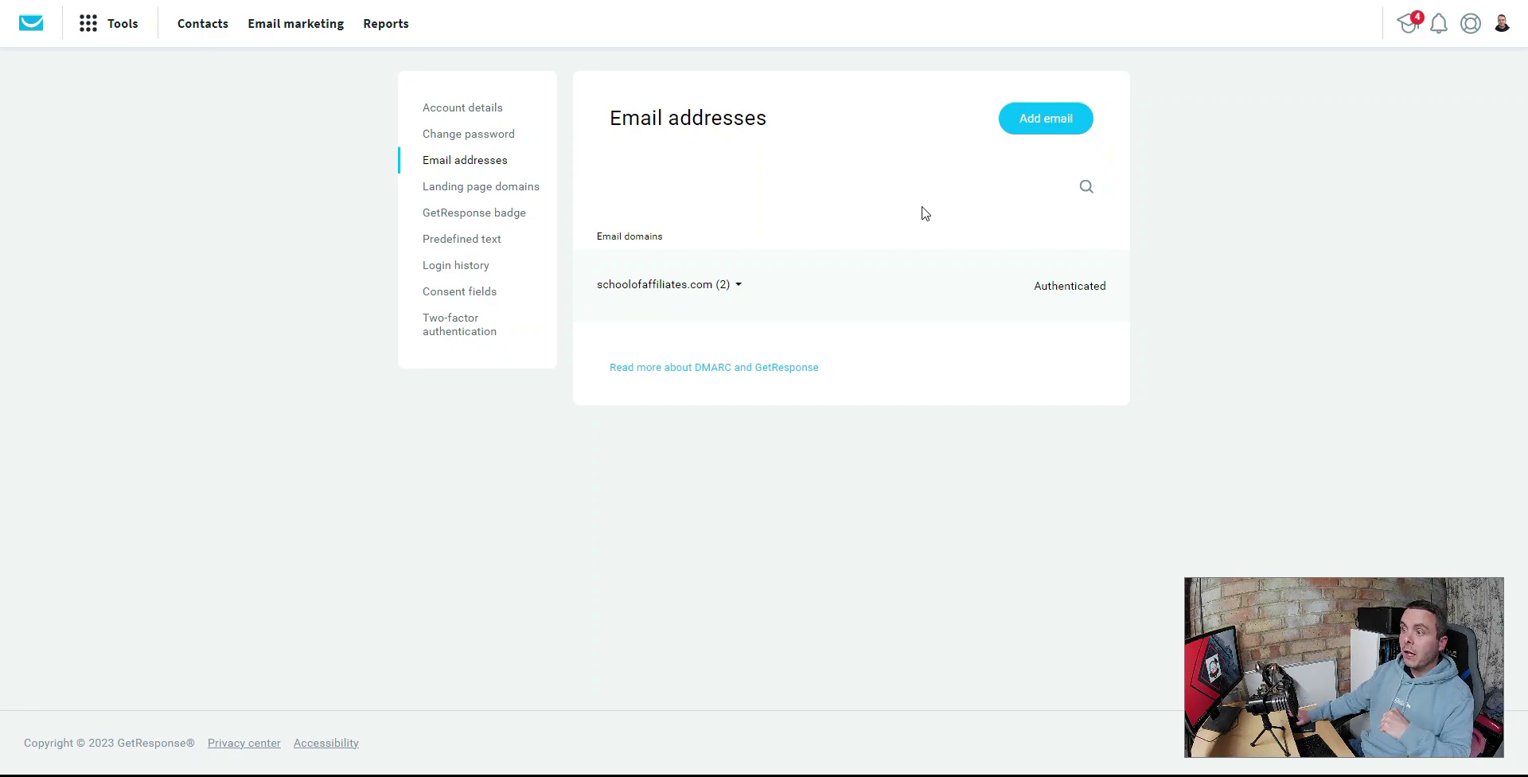
left_click(1044, 126)
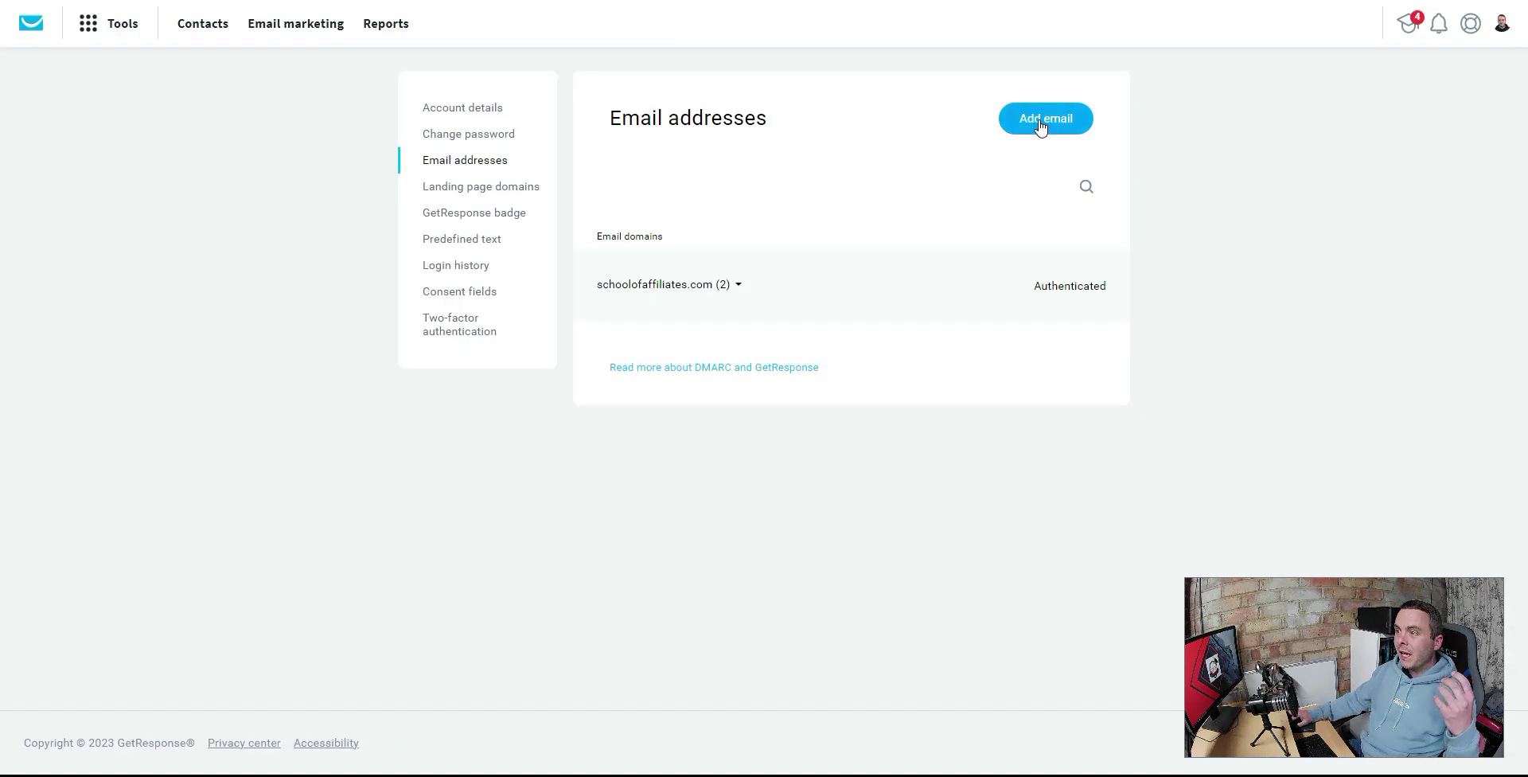
left_click(1040, 125)
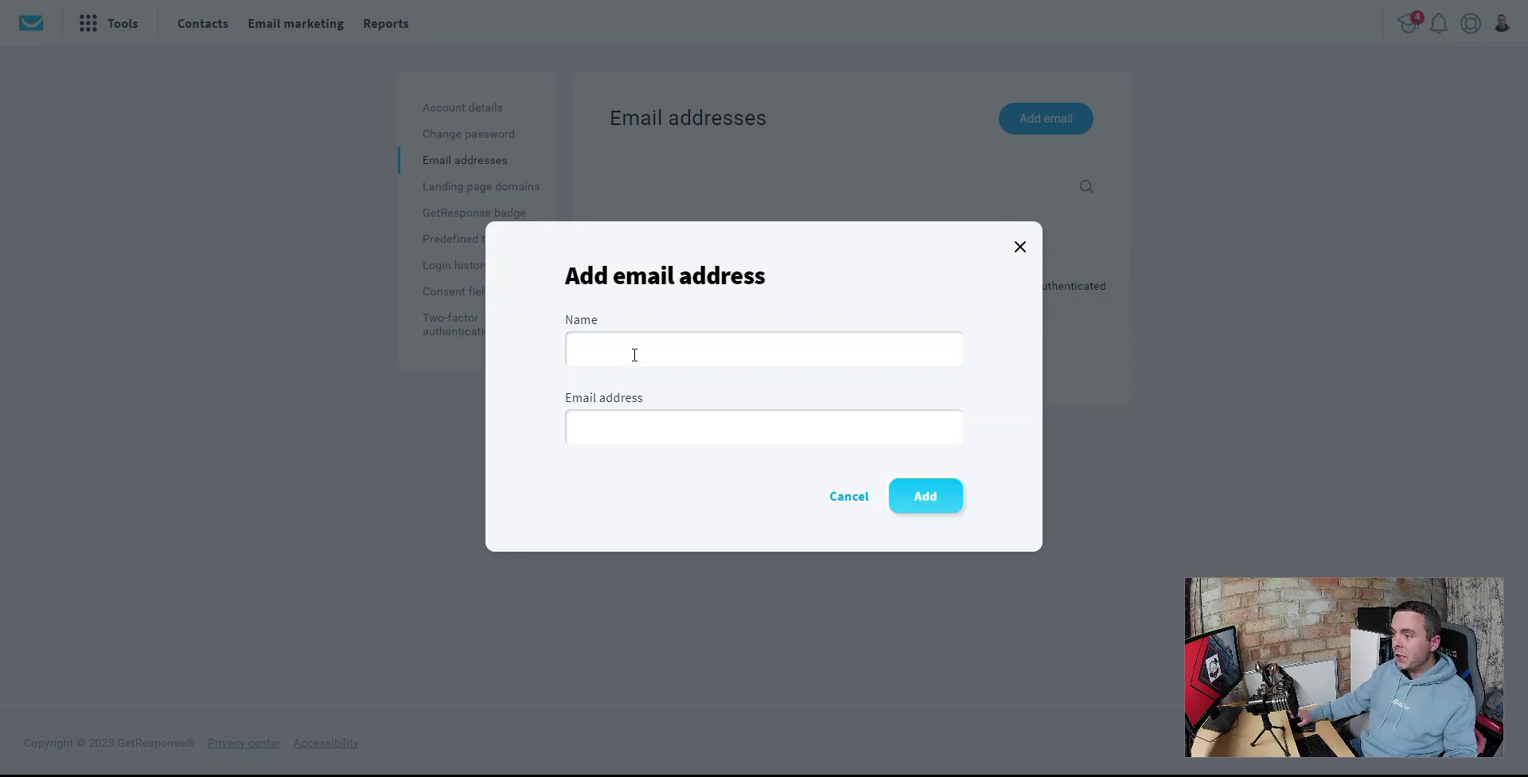
left_click(592, 429)
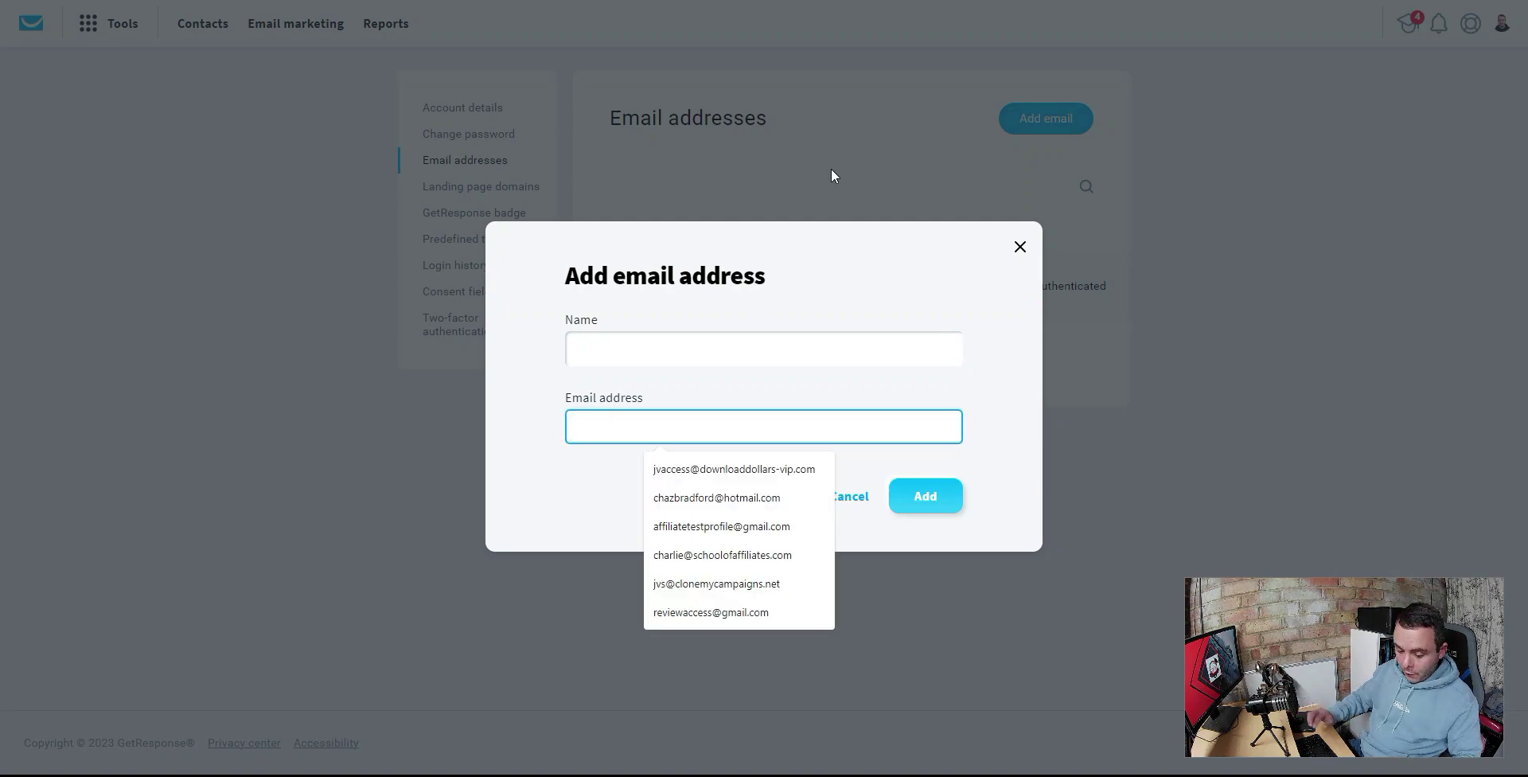
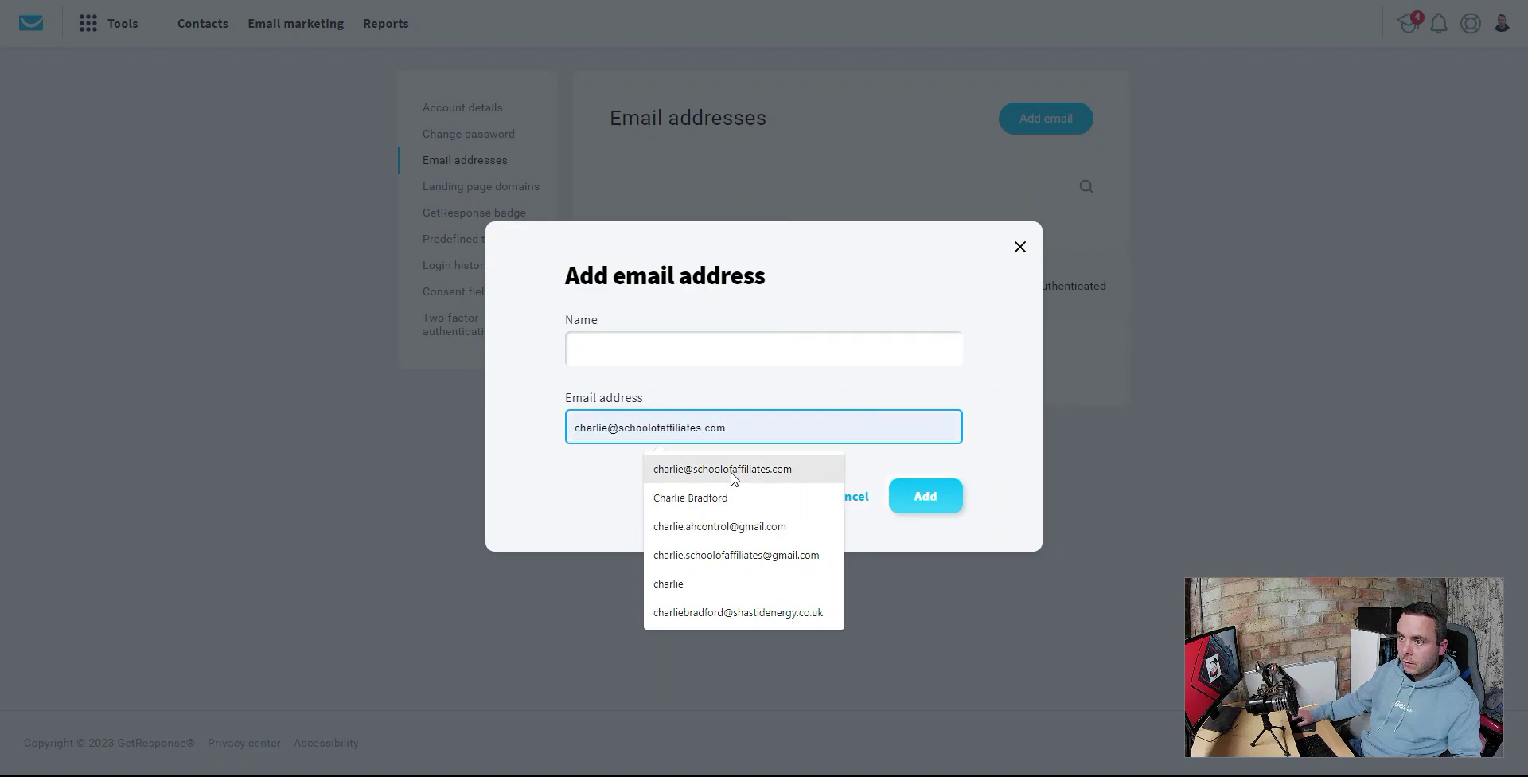
left_click(732, 473)
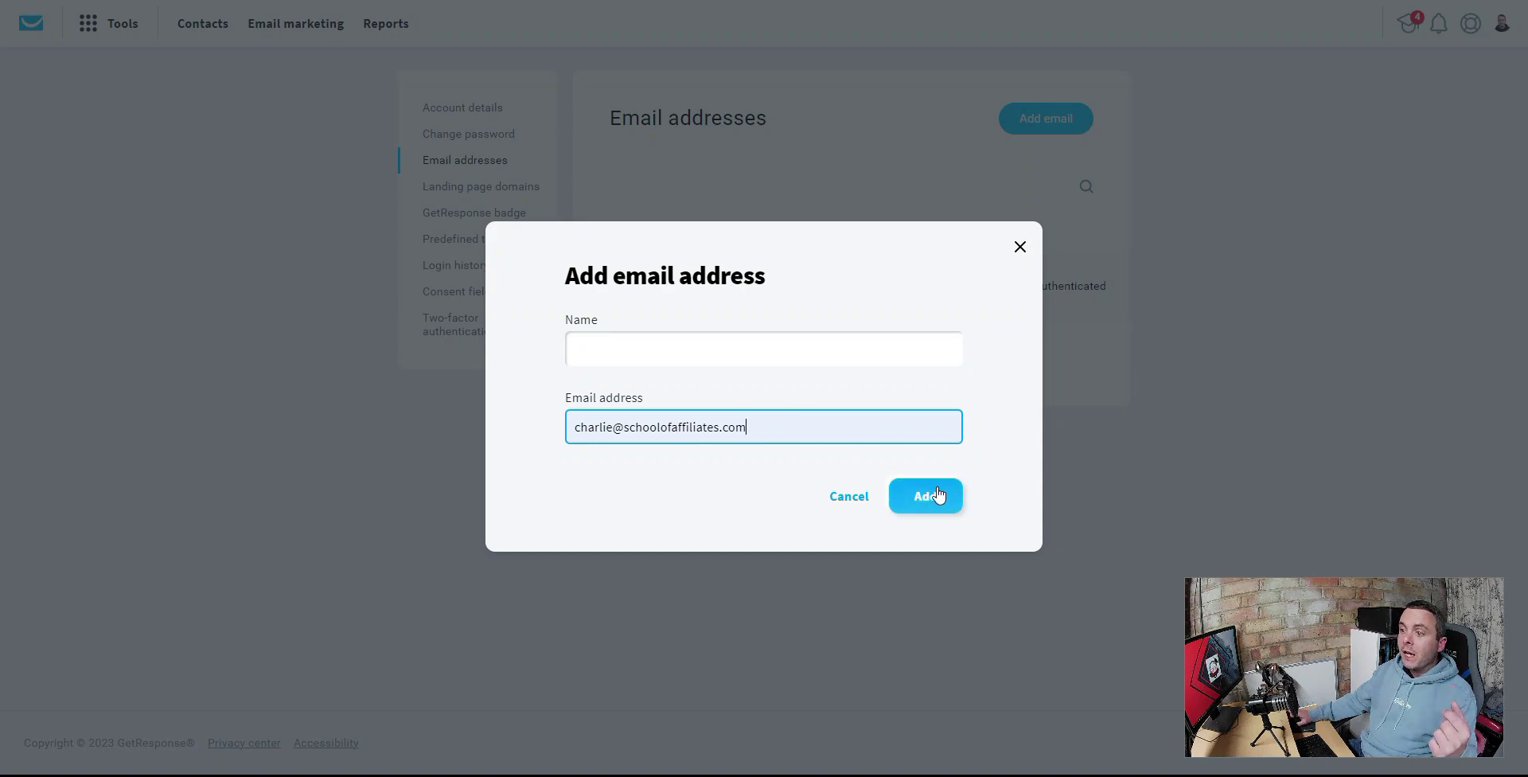
left_click(1020, 248)
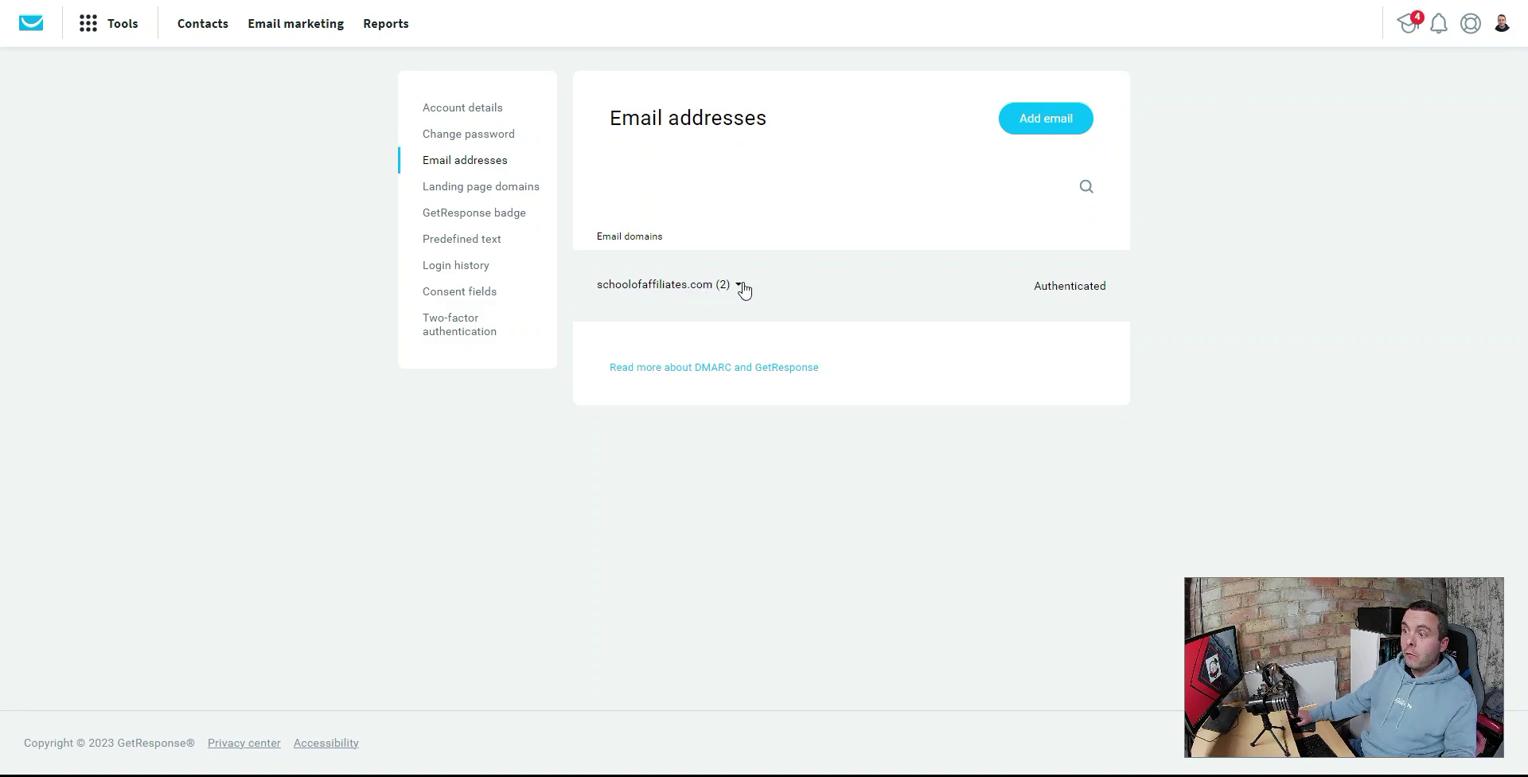
- Open schoolofaffiliates.com's Authenticated status to view its DKIM TXT record details
left_click(1066, 291)
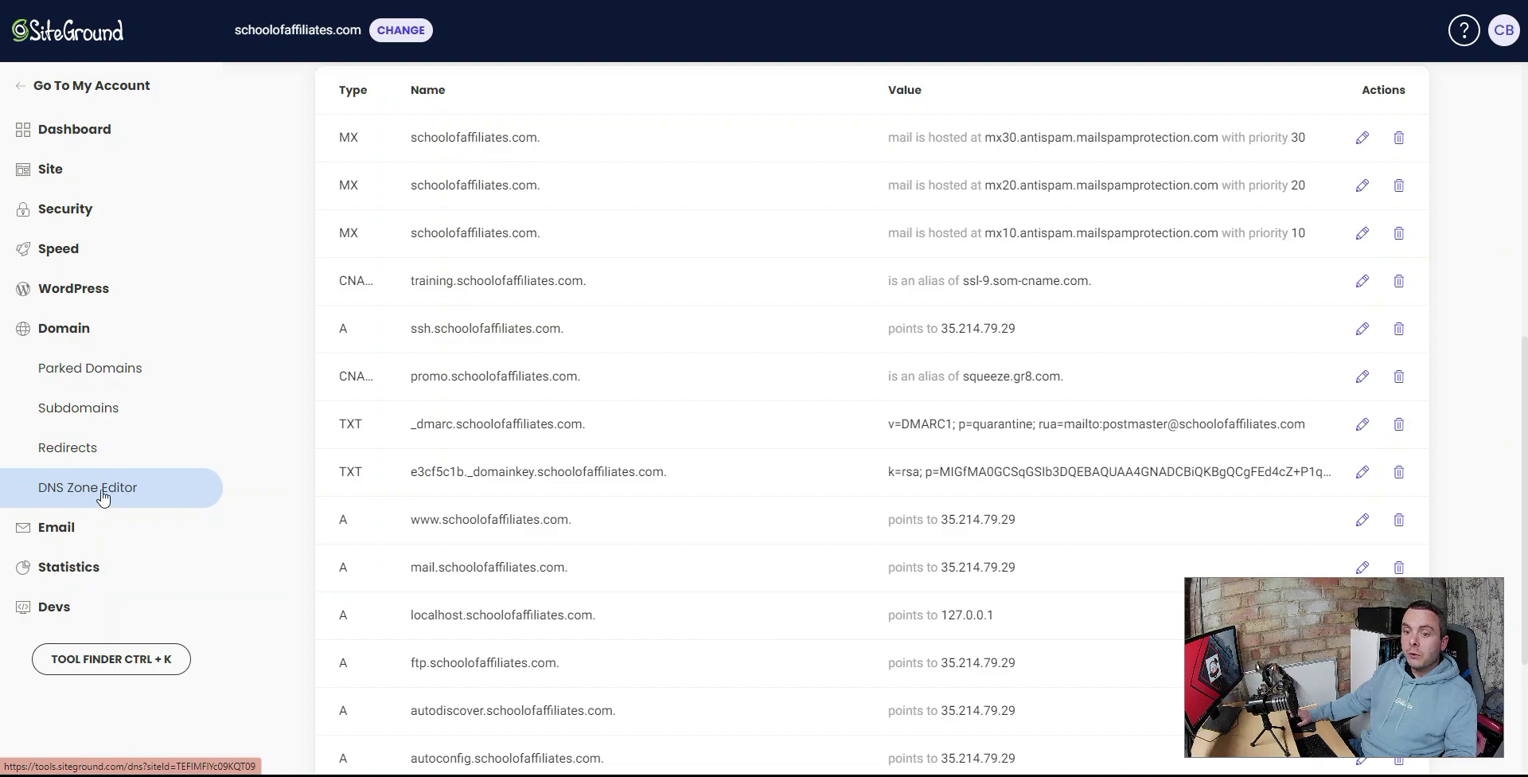
- Switch SiteGround to the TXT record tab and select the e3cf5c1b._domainkey host in GetResponse
scroll(662, 333, "up", 5)
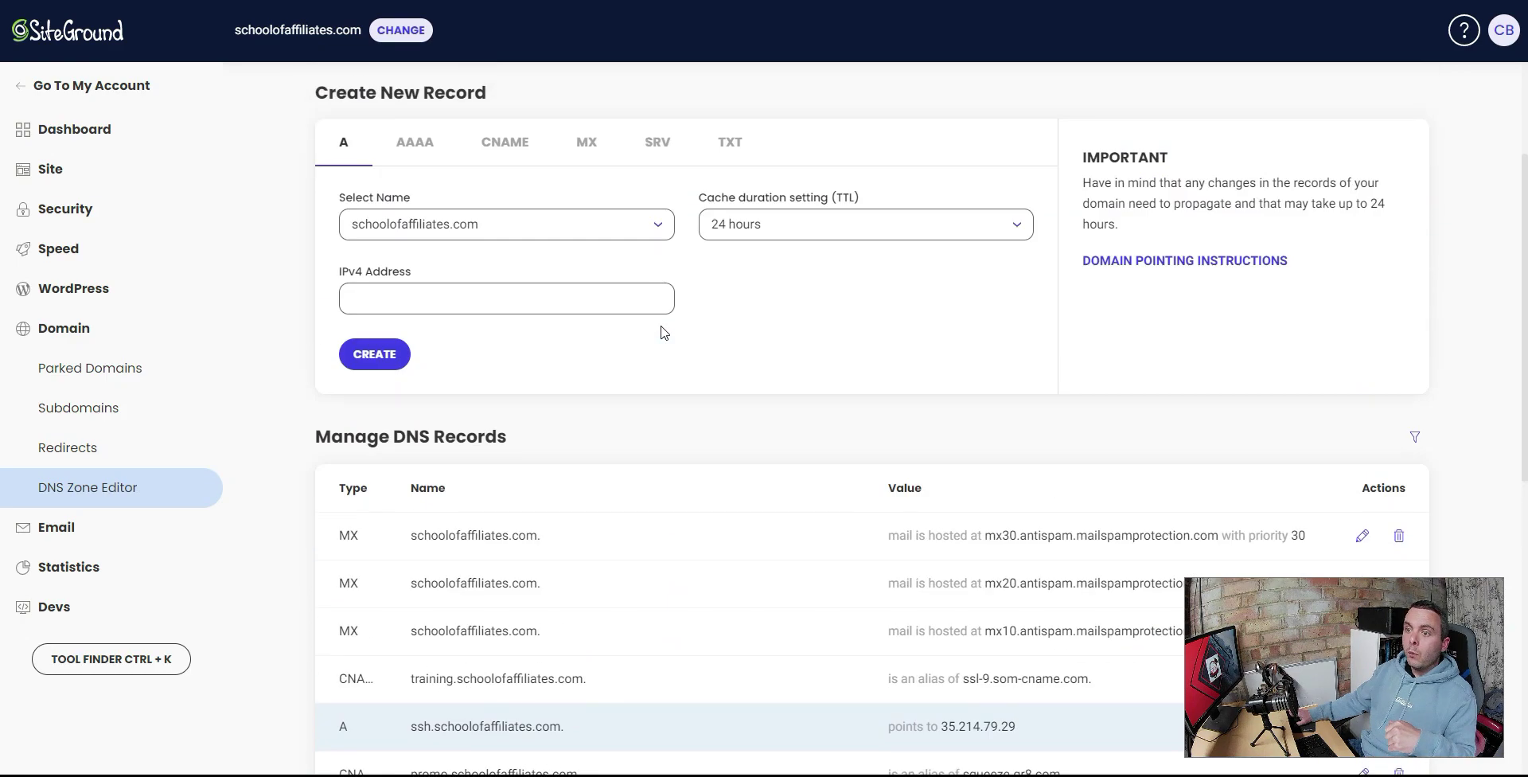
left_click(730, 148)
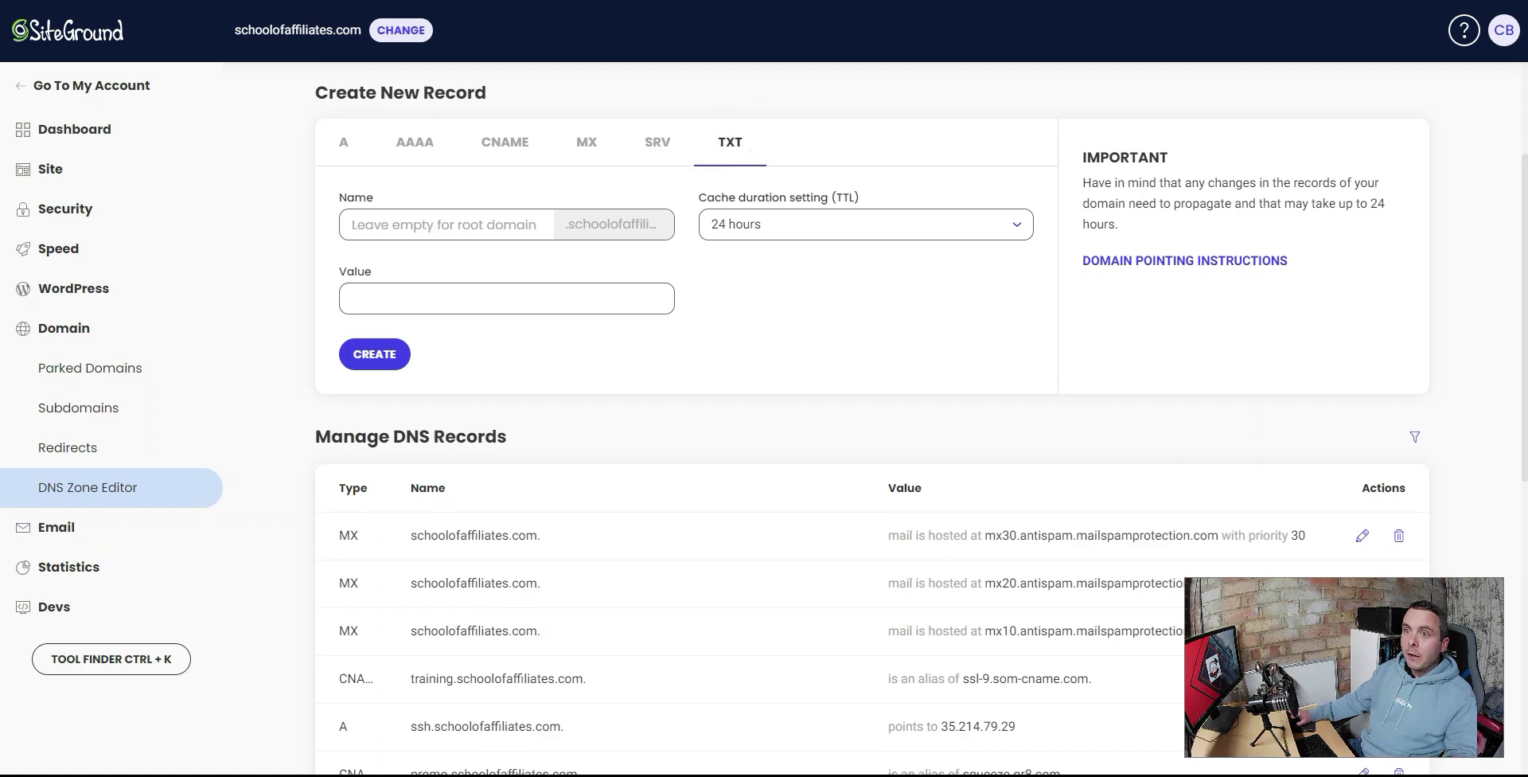
key("alt+Tab")
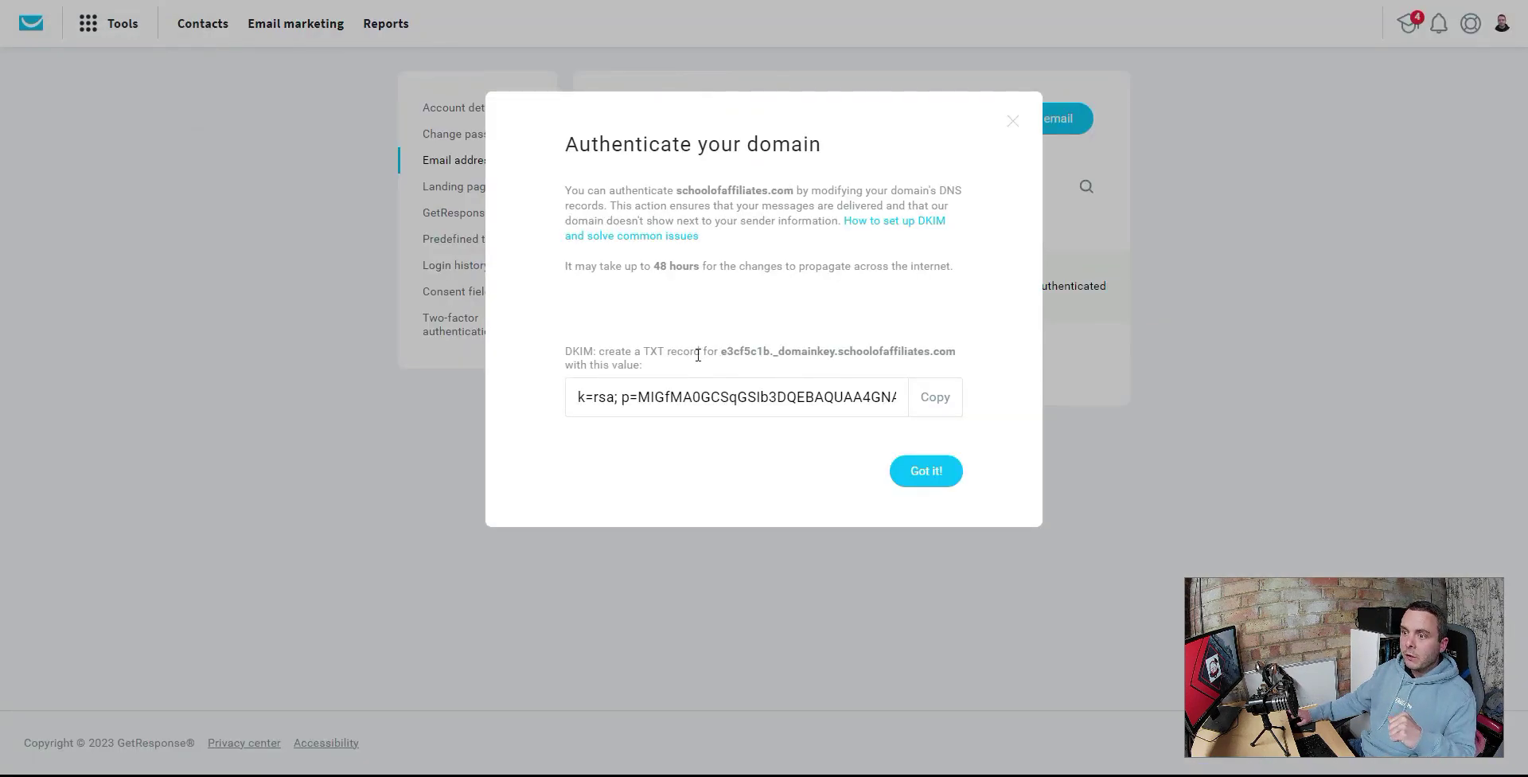
left_click_drag(722, 351, 856, 352)
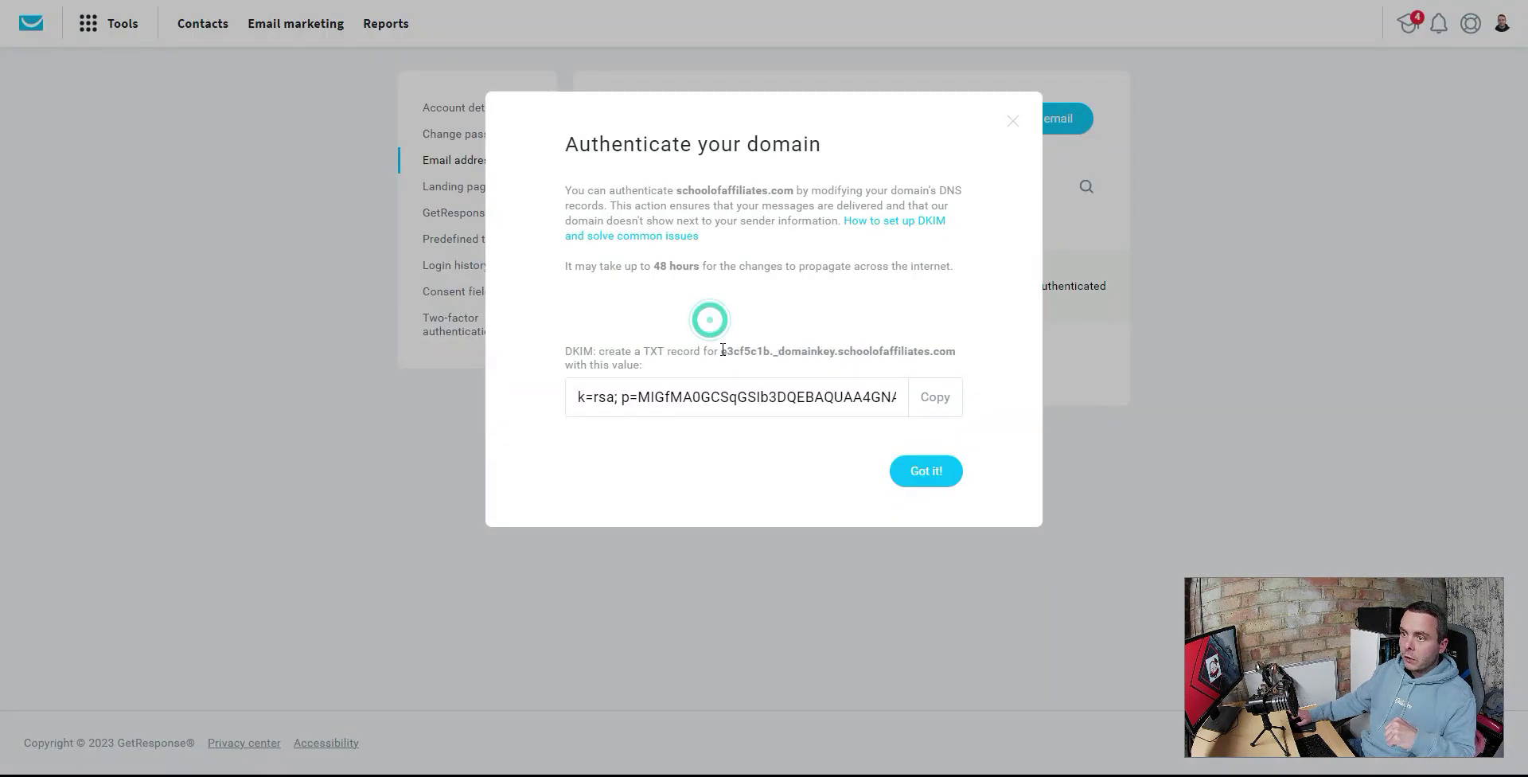
left_click_drag(721, 351, 836, 348)
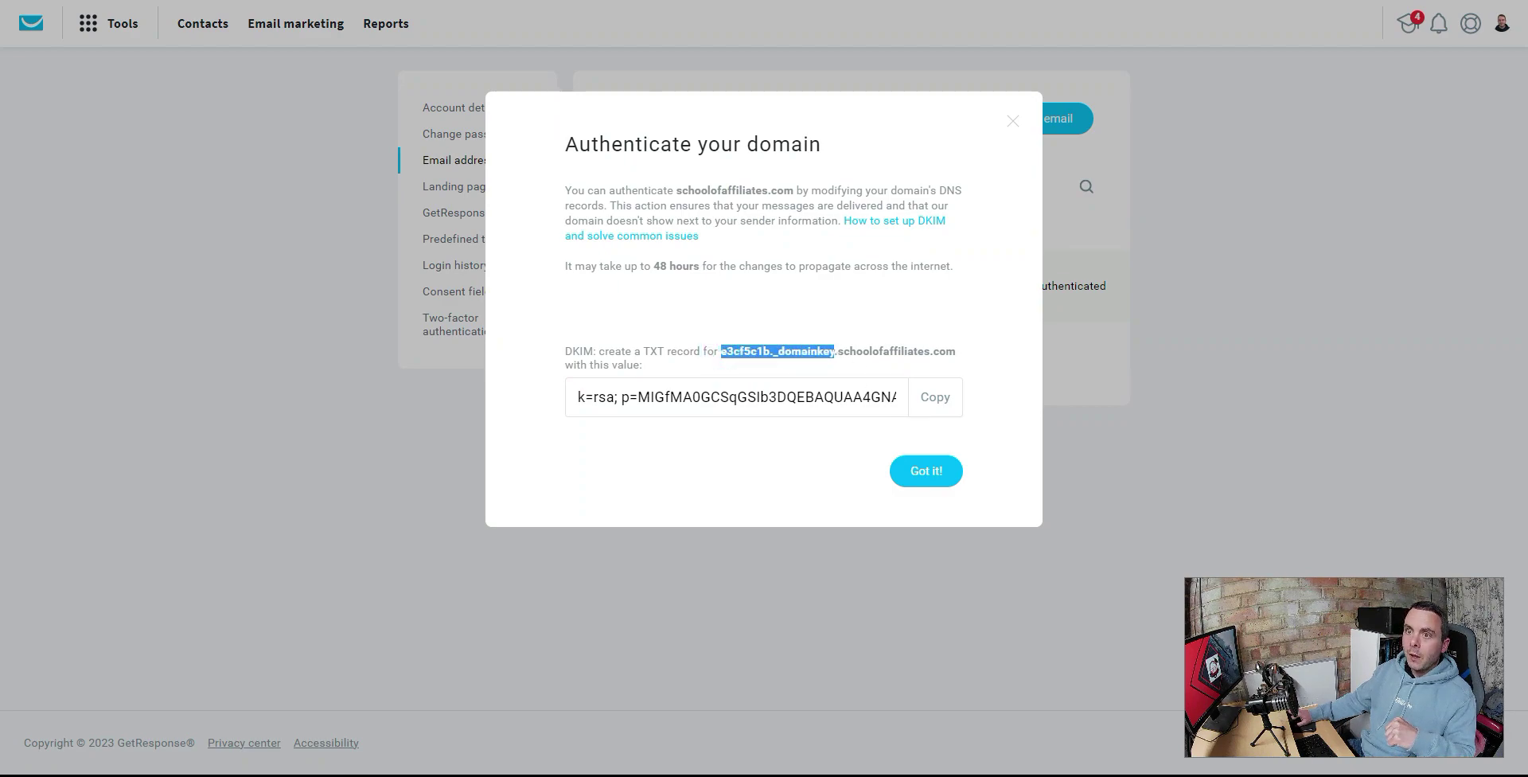
- Confirm the e3cf5c1b._domainkey TXT record exists in SiteGround, then close and reopen the details
key("alt+Tab")
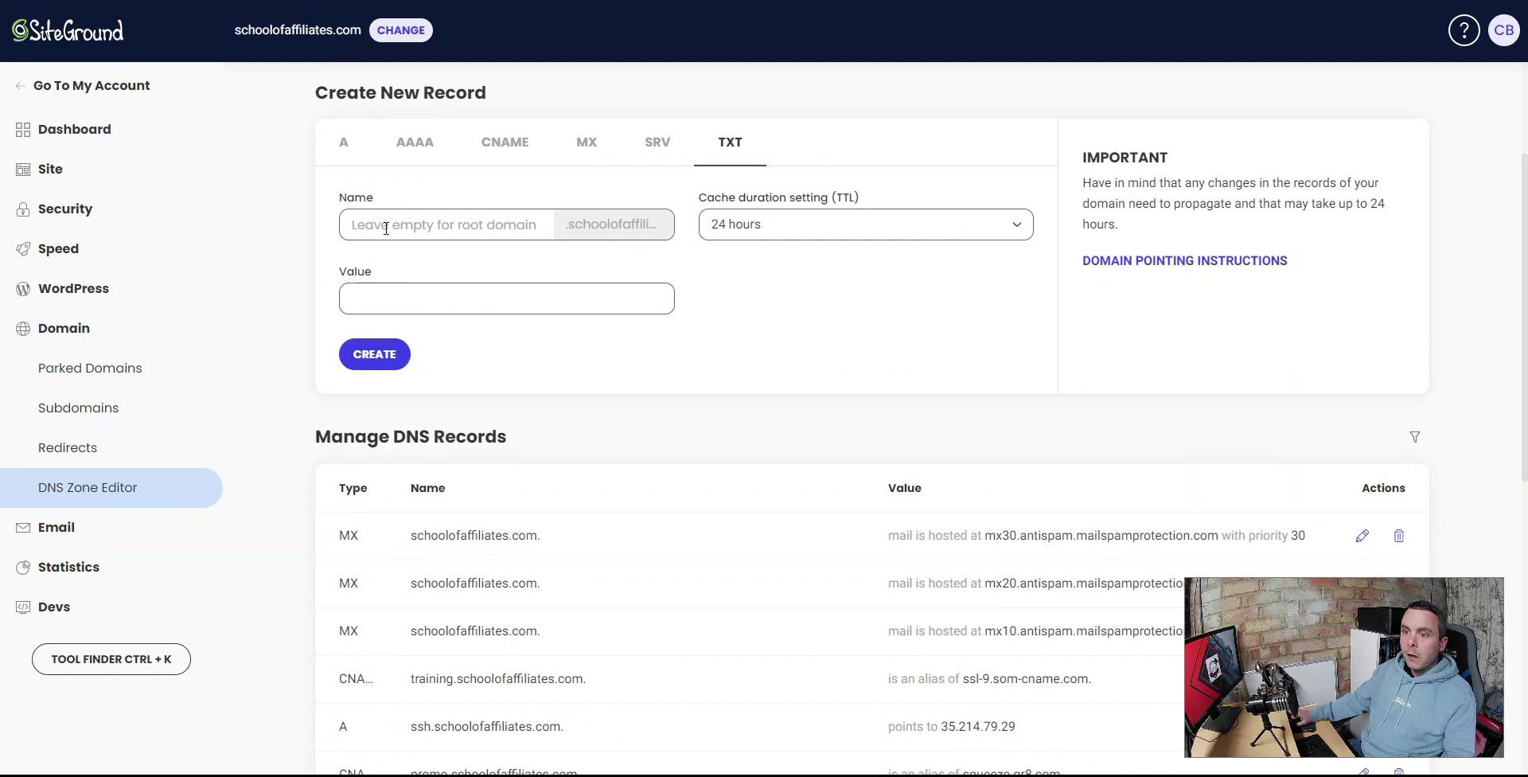
left_click(384, 226)
left_click(709, 378)
scroll(708, 378, "down", 3)
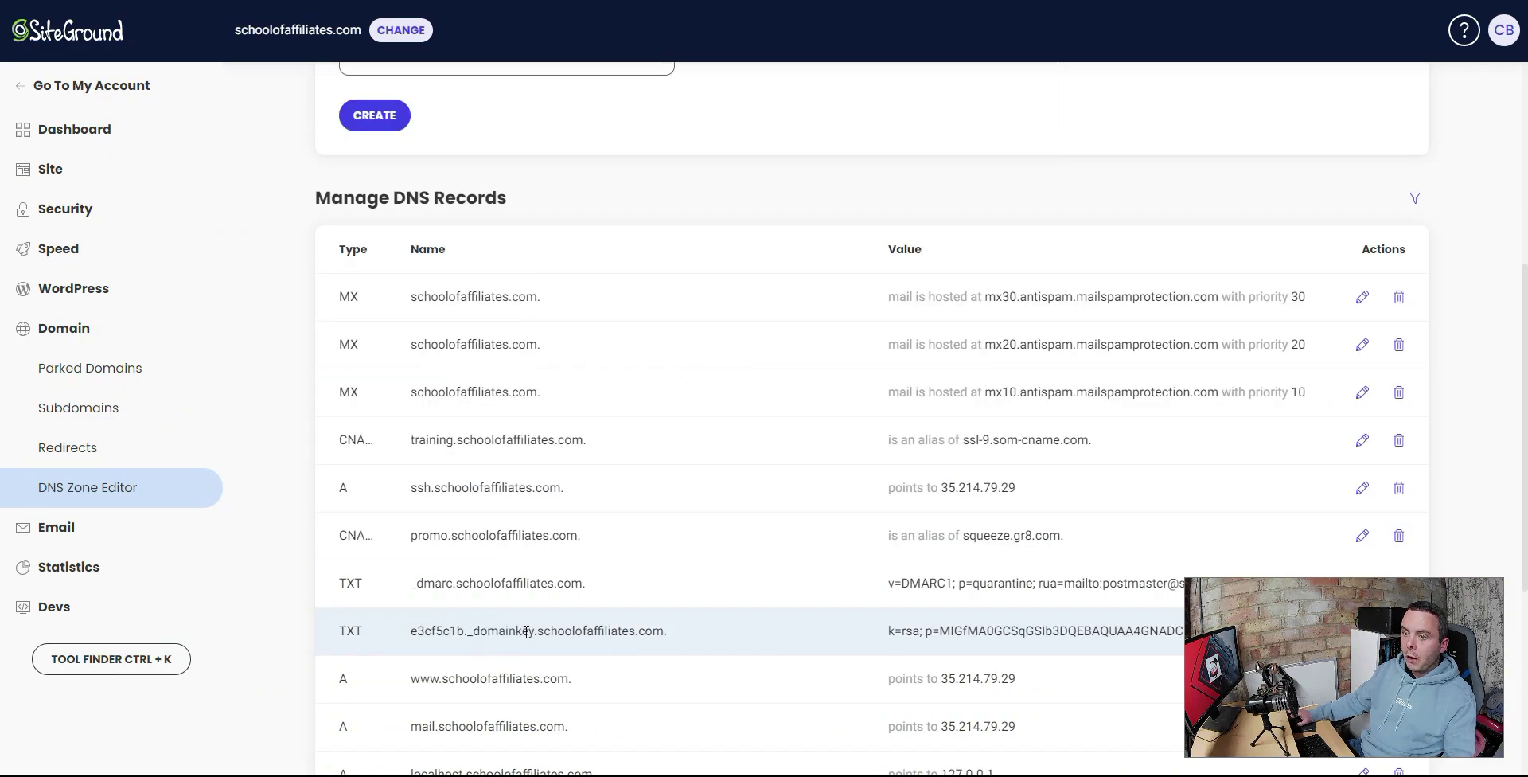
key("alt+Tab")
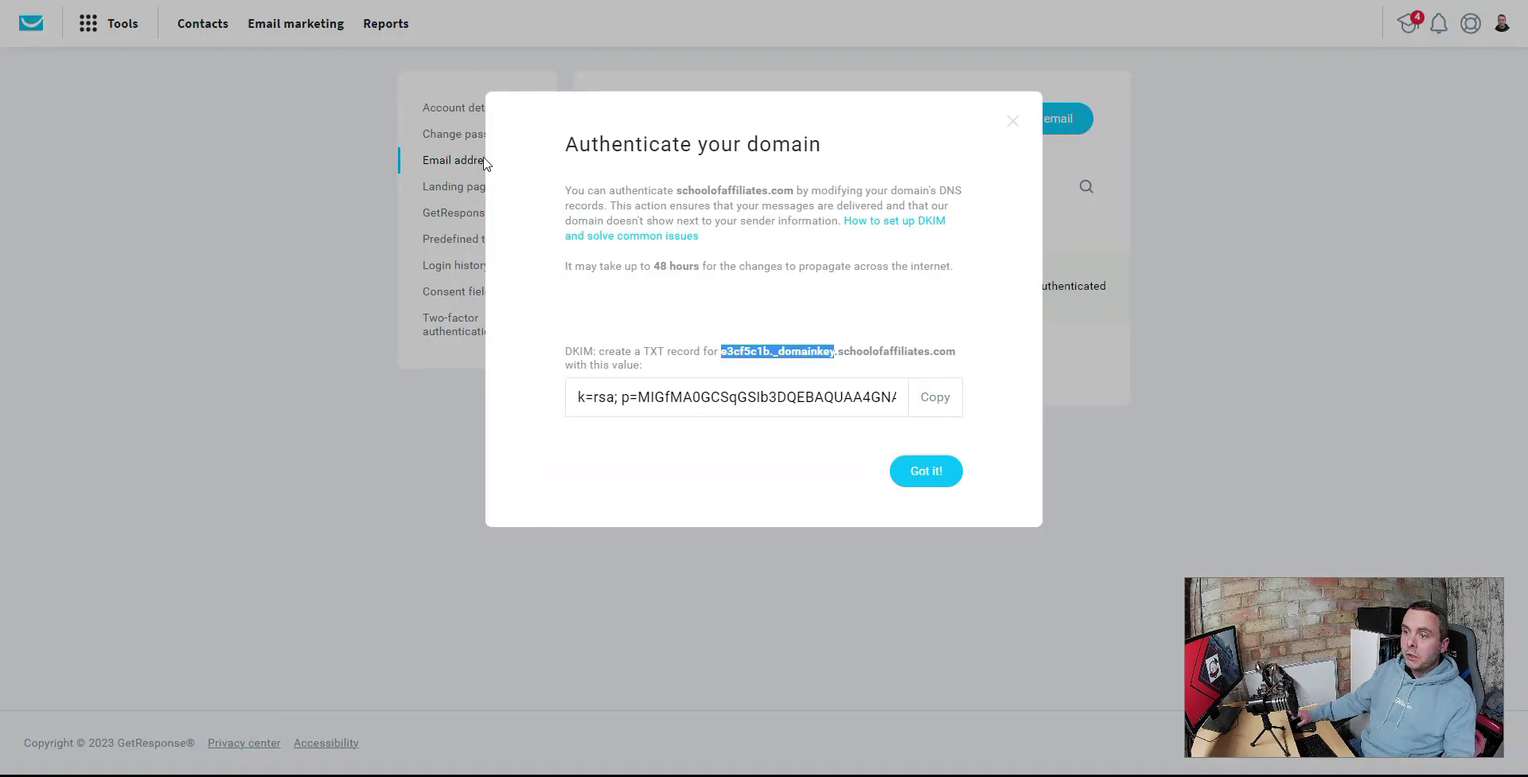
left_click(1016, 125)
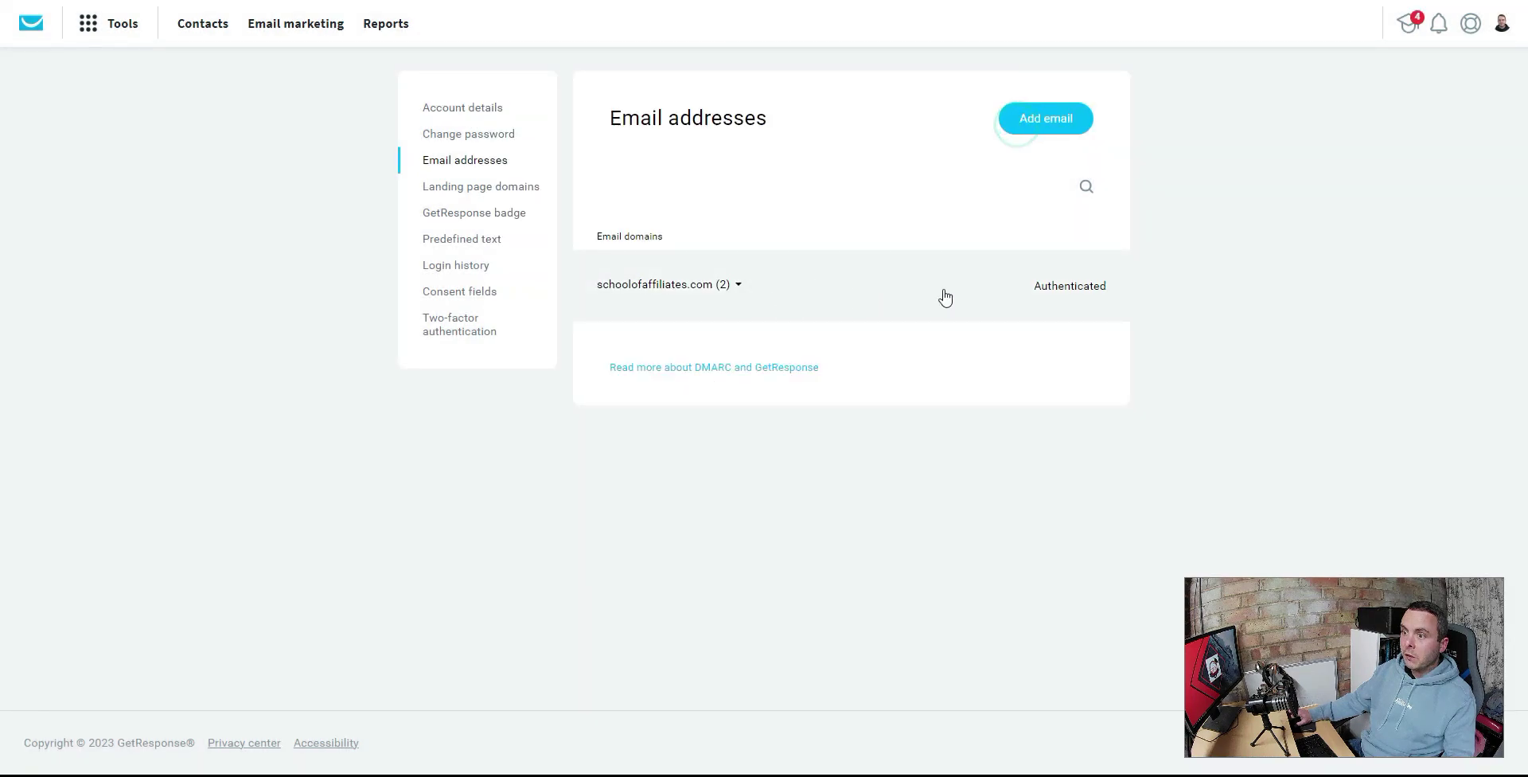
left_click(1052, 285)
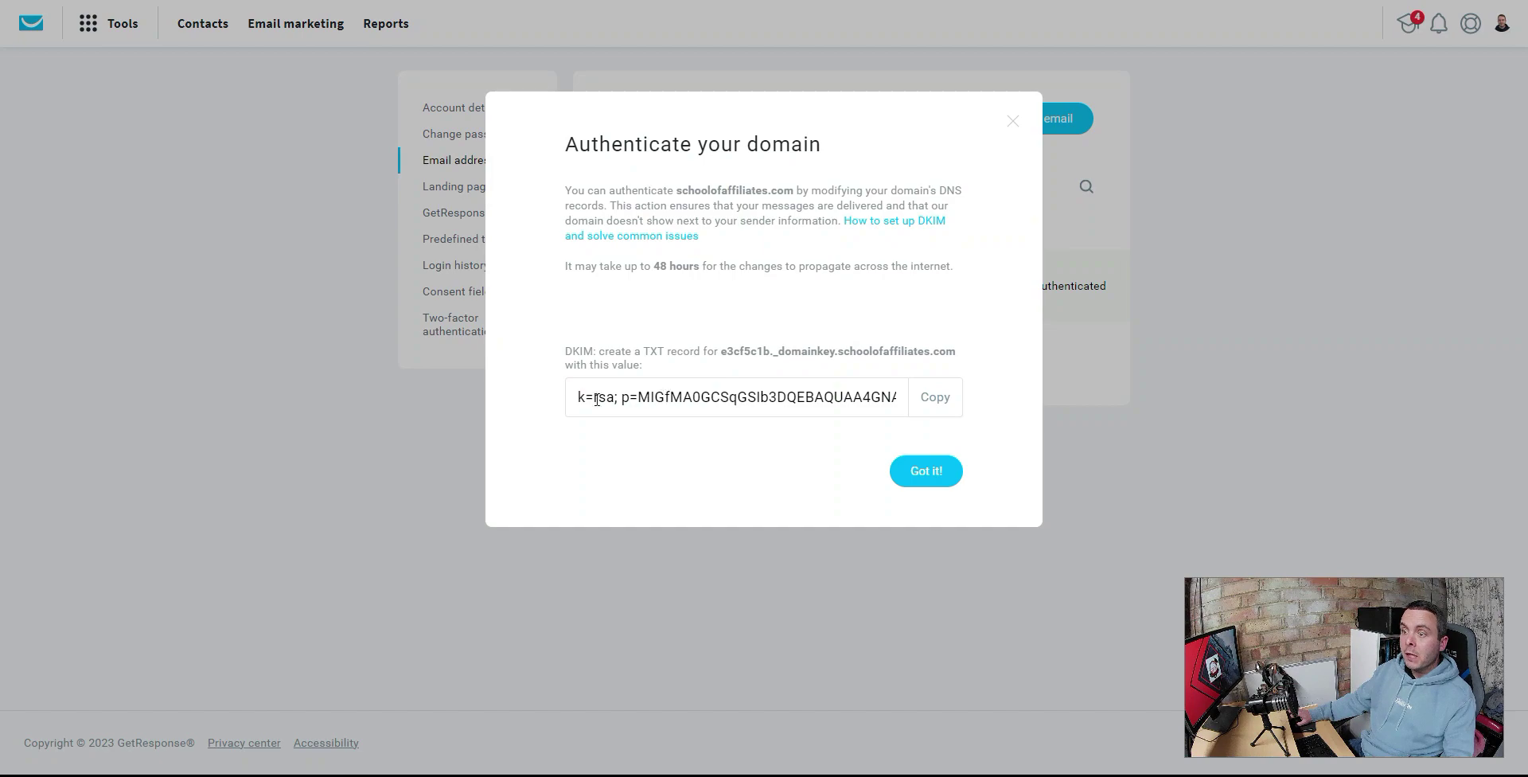
- Copy the DKIM value, compare it with SiteGround's TXT records, and dismiss the dialog
left_click(928, 398)
key("ctrl+Tab")
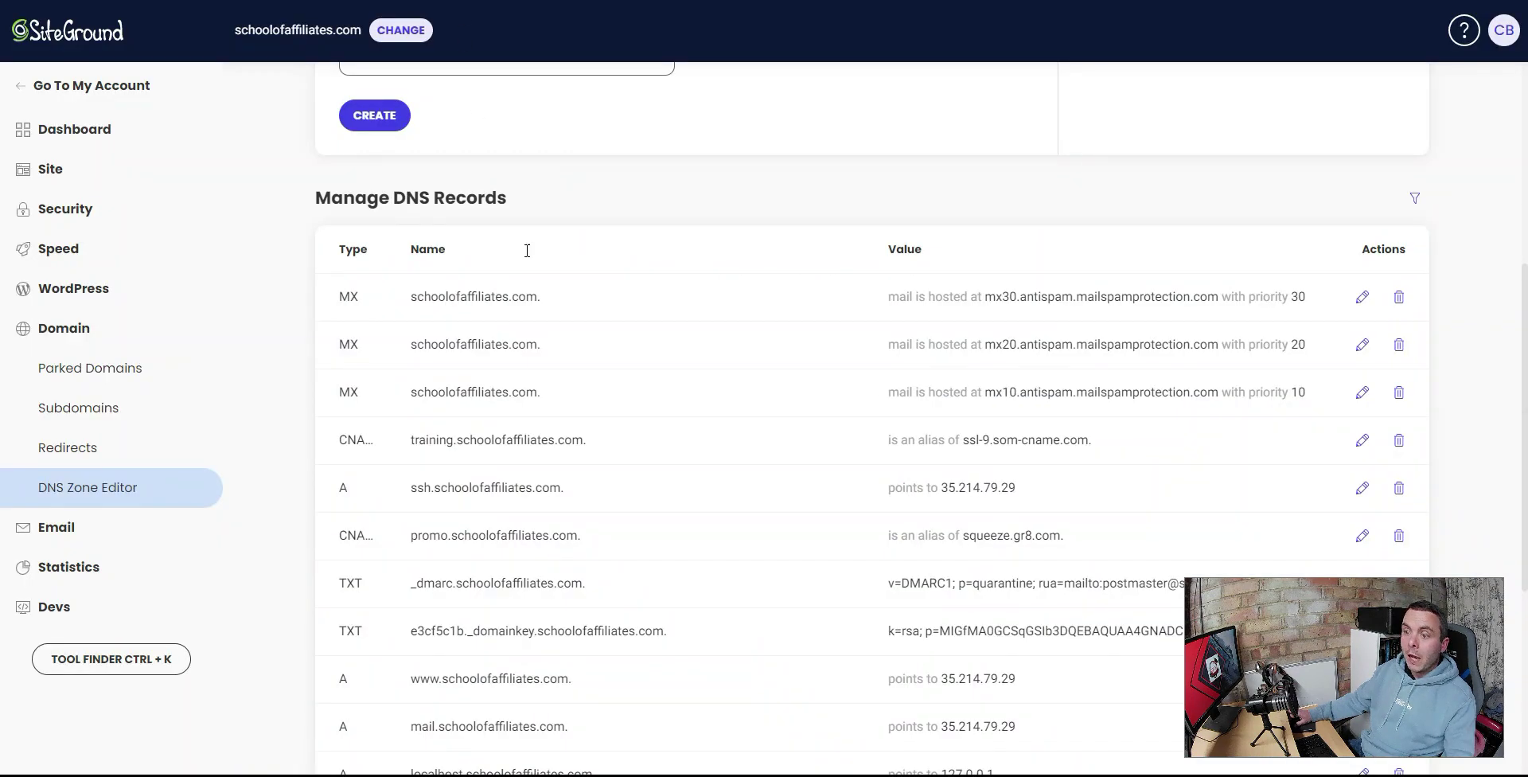
scroll(577, 282, "up", 4)
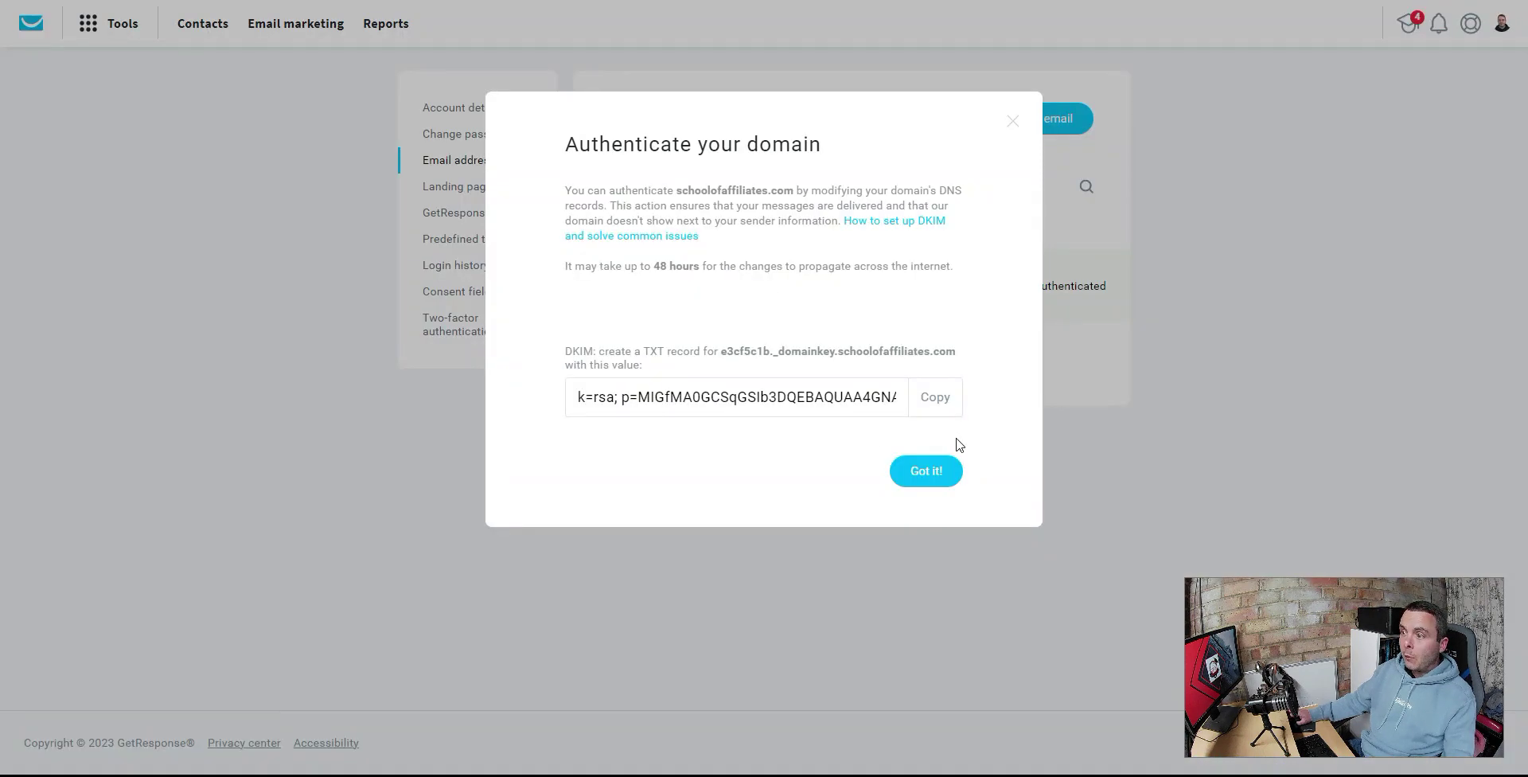
left_click(1009, 102)
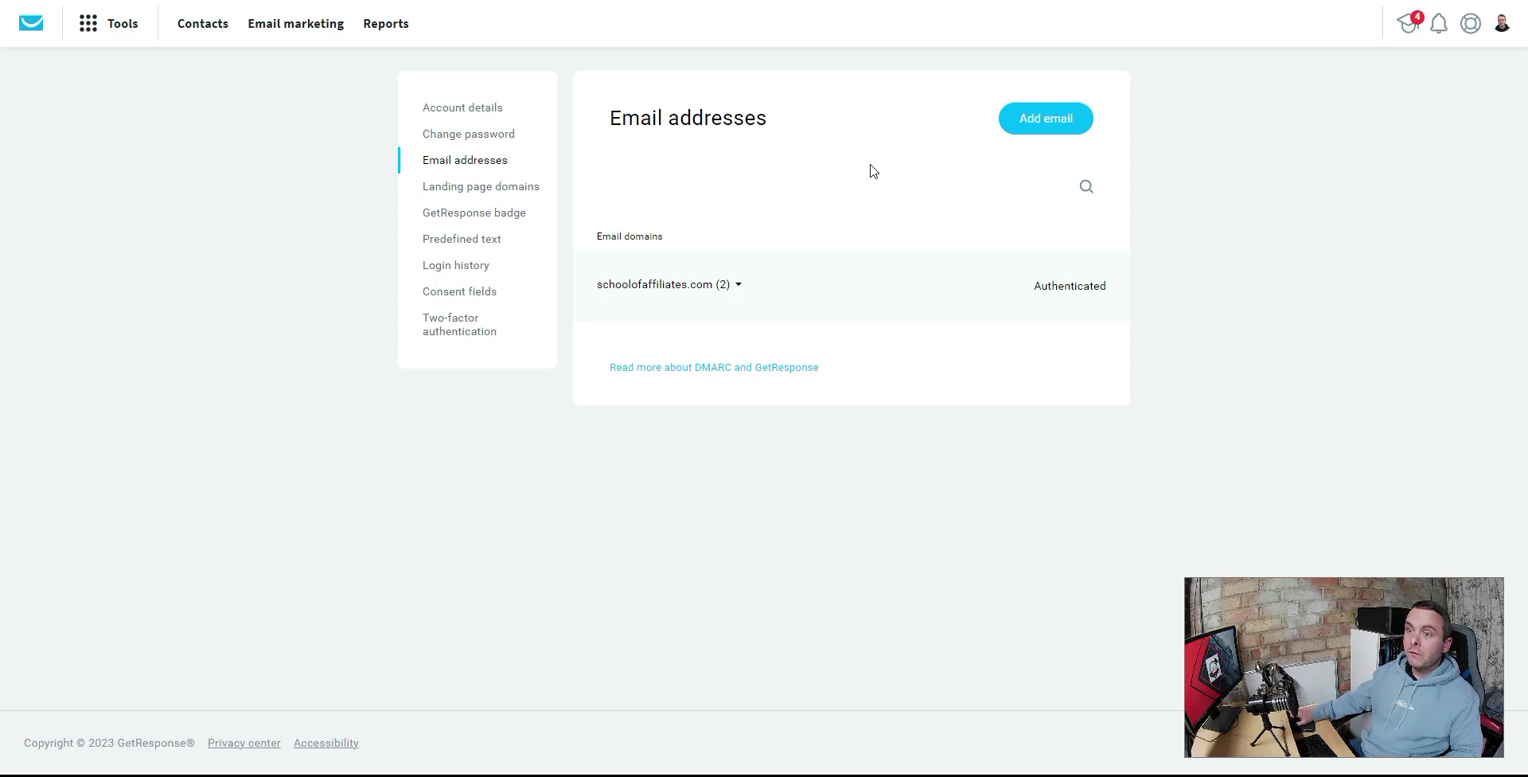
- Open Landing page domains, start an Add domain form, then close it unused
left_click(487, 190)
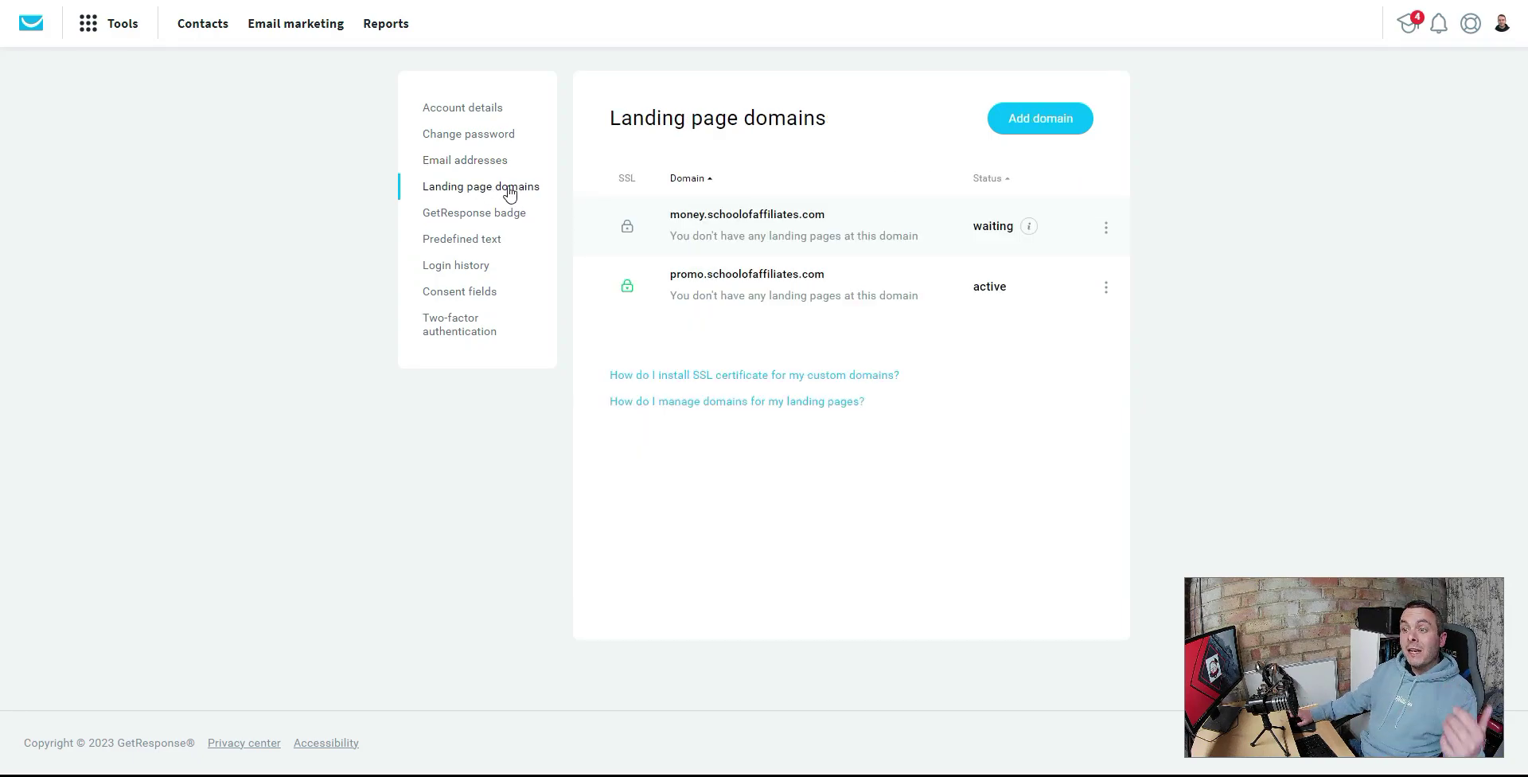
left_click(1033, 118)
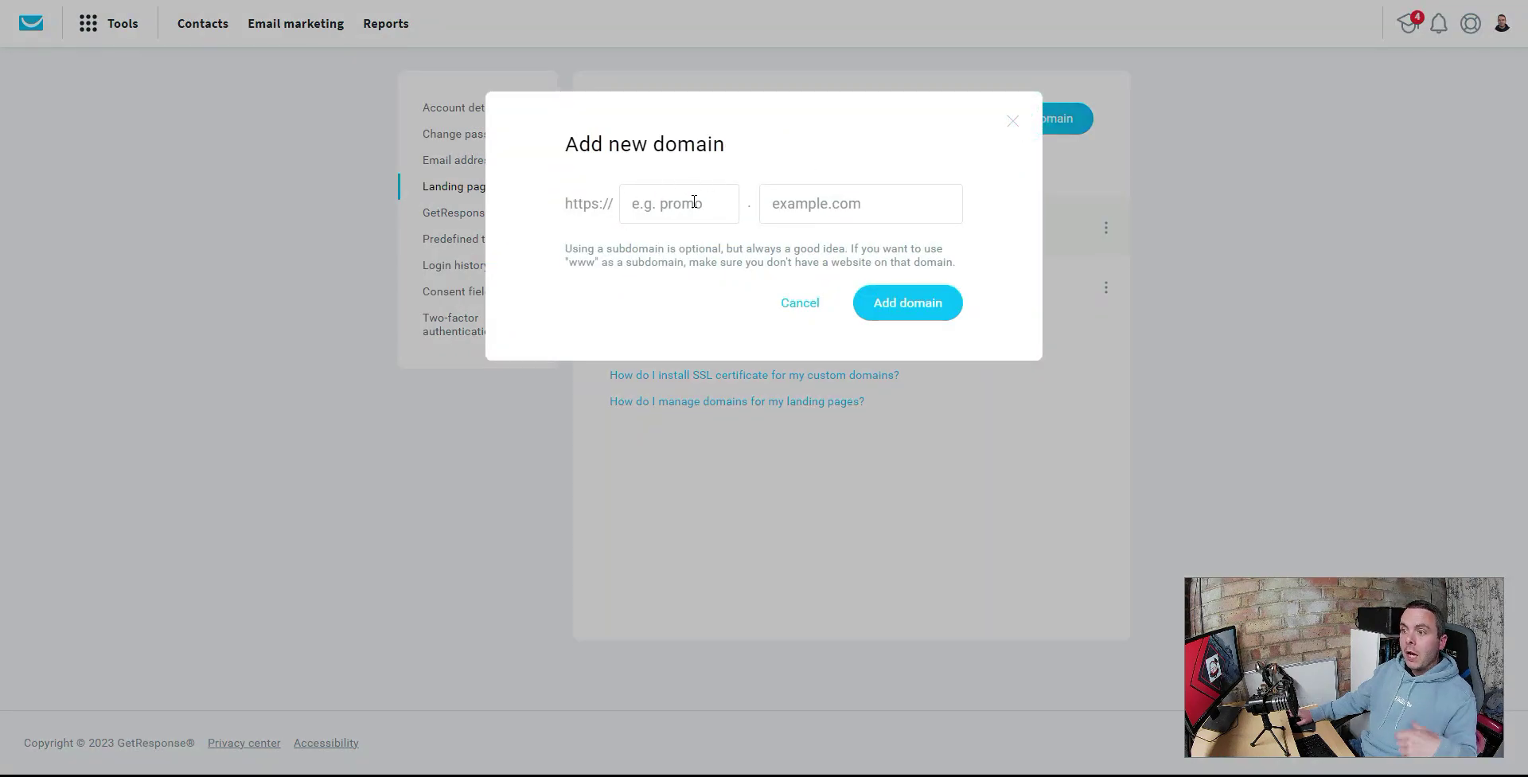
left_click(827, 204)
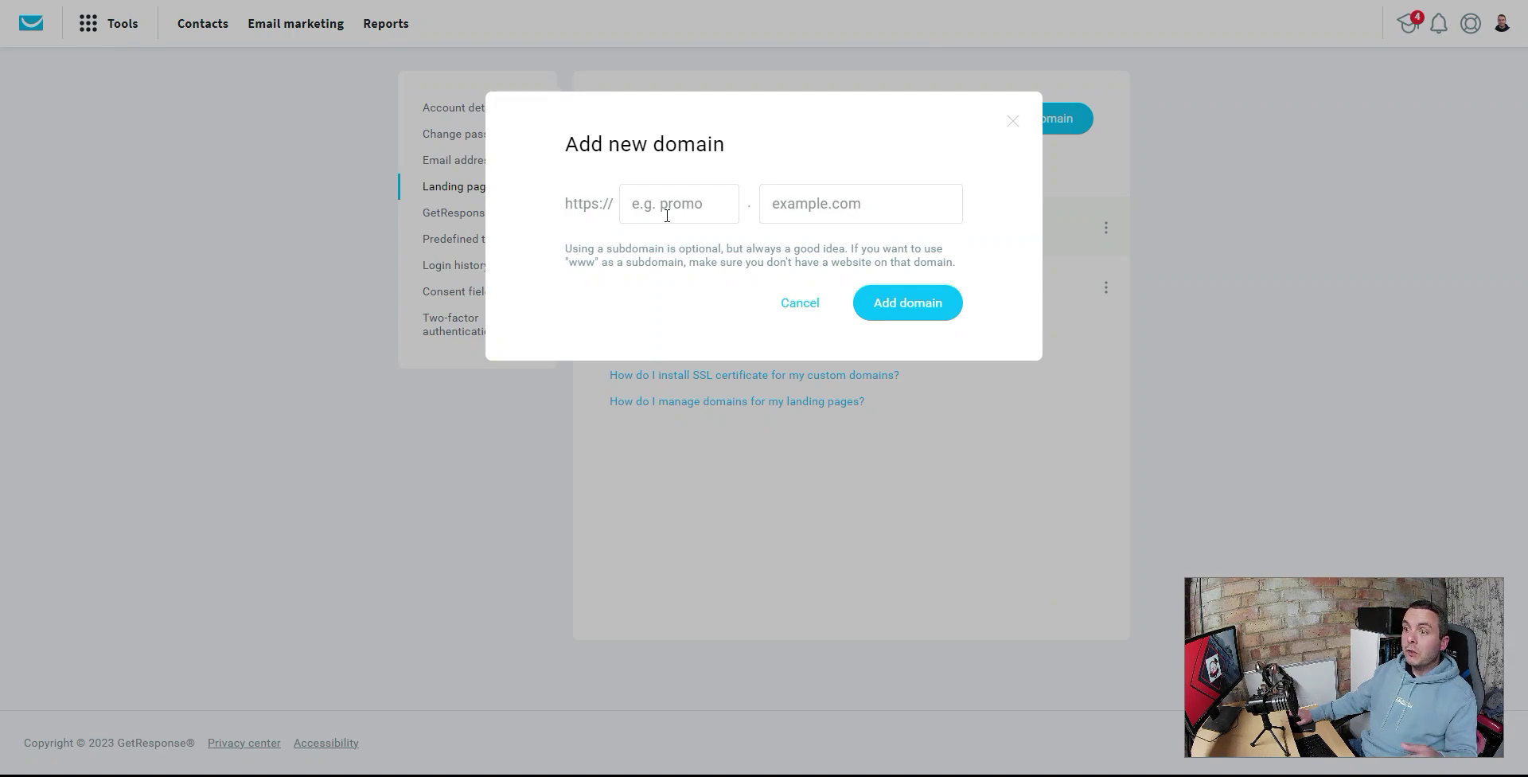
left_click(1012, 122)
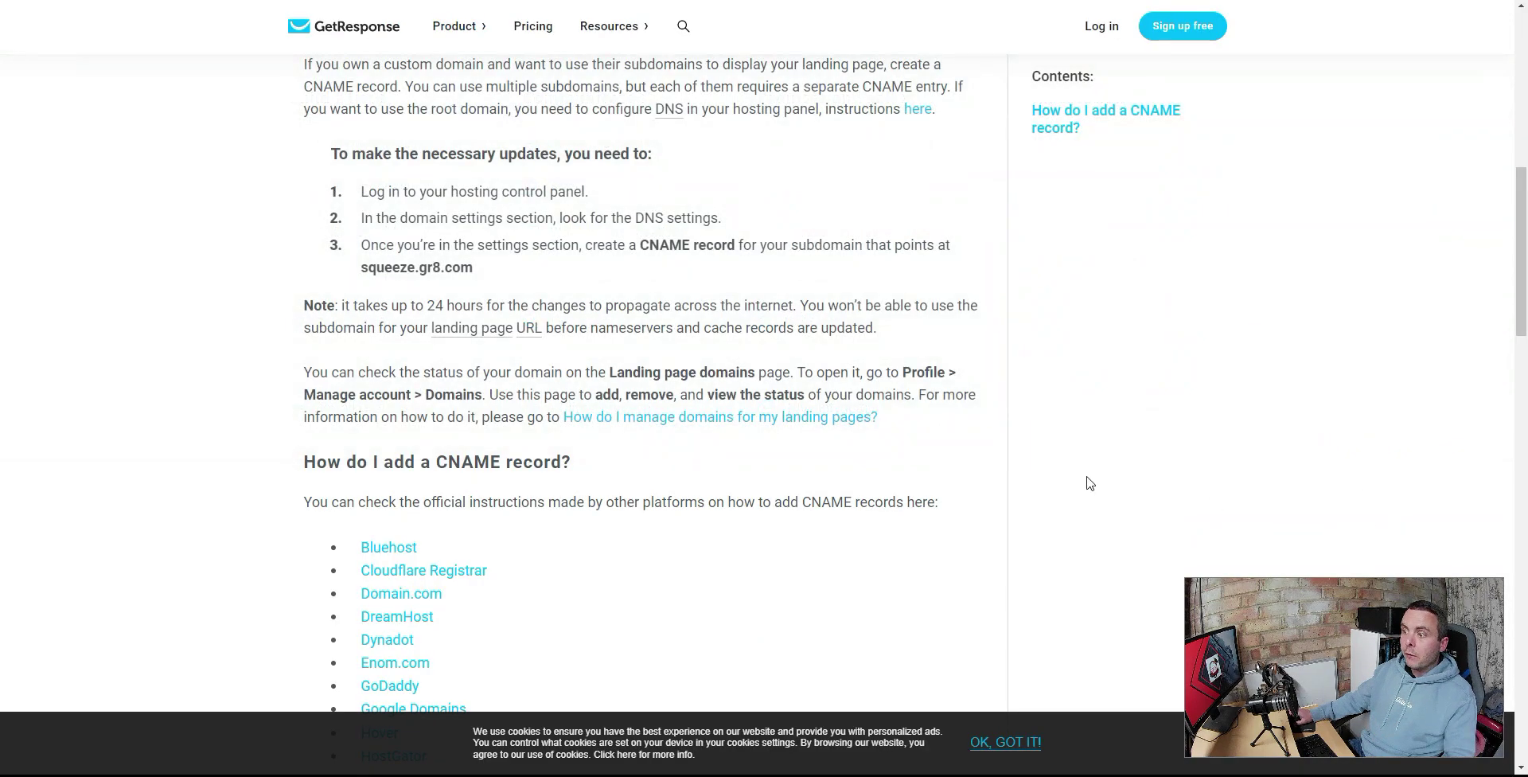
- Scroll the help article to the steps for a CNAME pointing at squeeze.gr8.com
scroll(1009, 472, "up", 1)
scroll(1009, 473, "up", 5)
scroll(1009, 461, "down", 4)
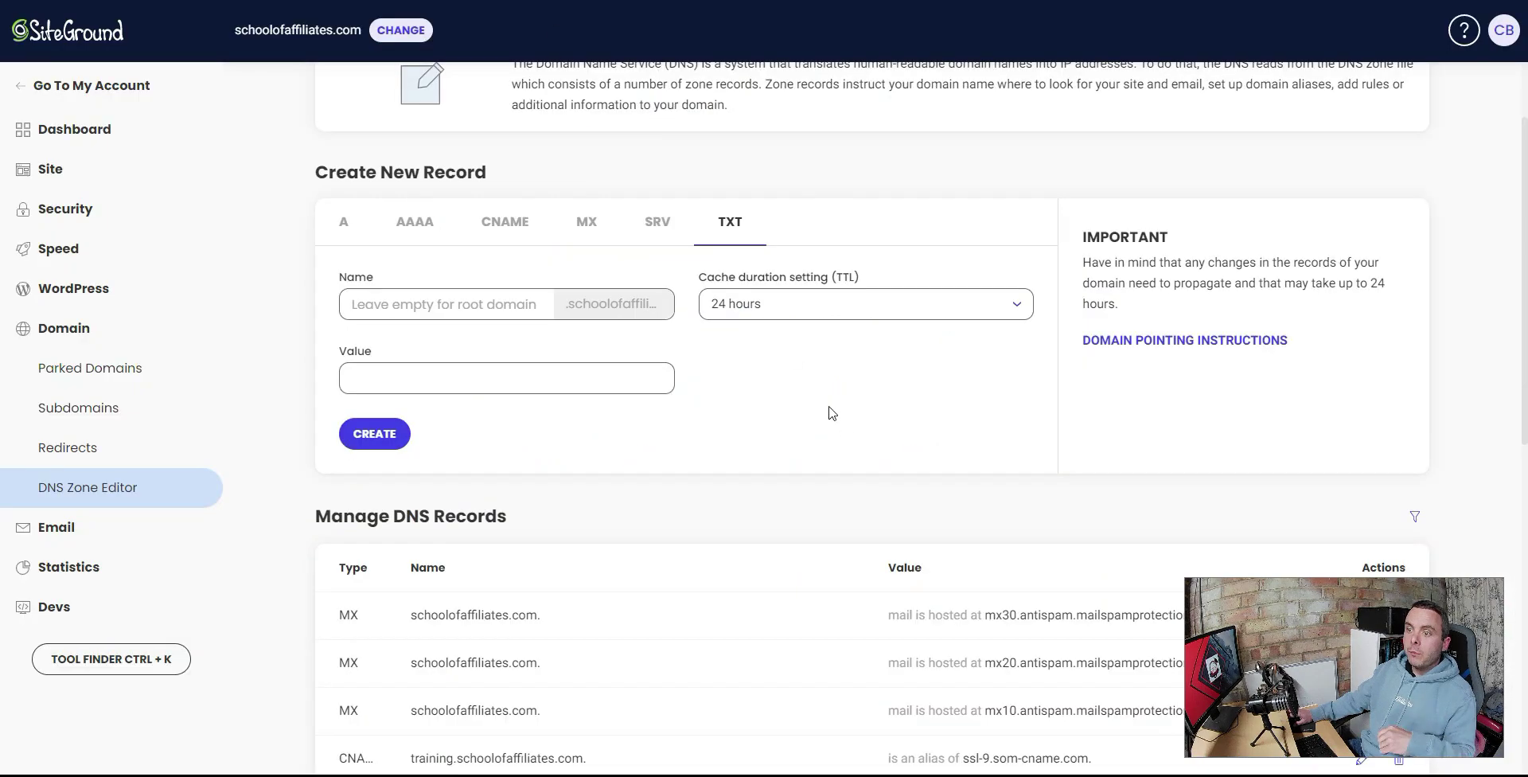
scroll(713, 454, "down", 10)
scroll(714, 454, "up", 10)
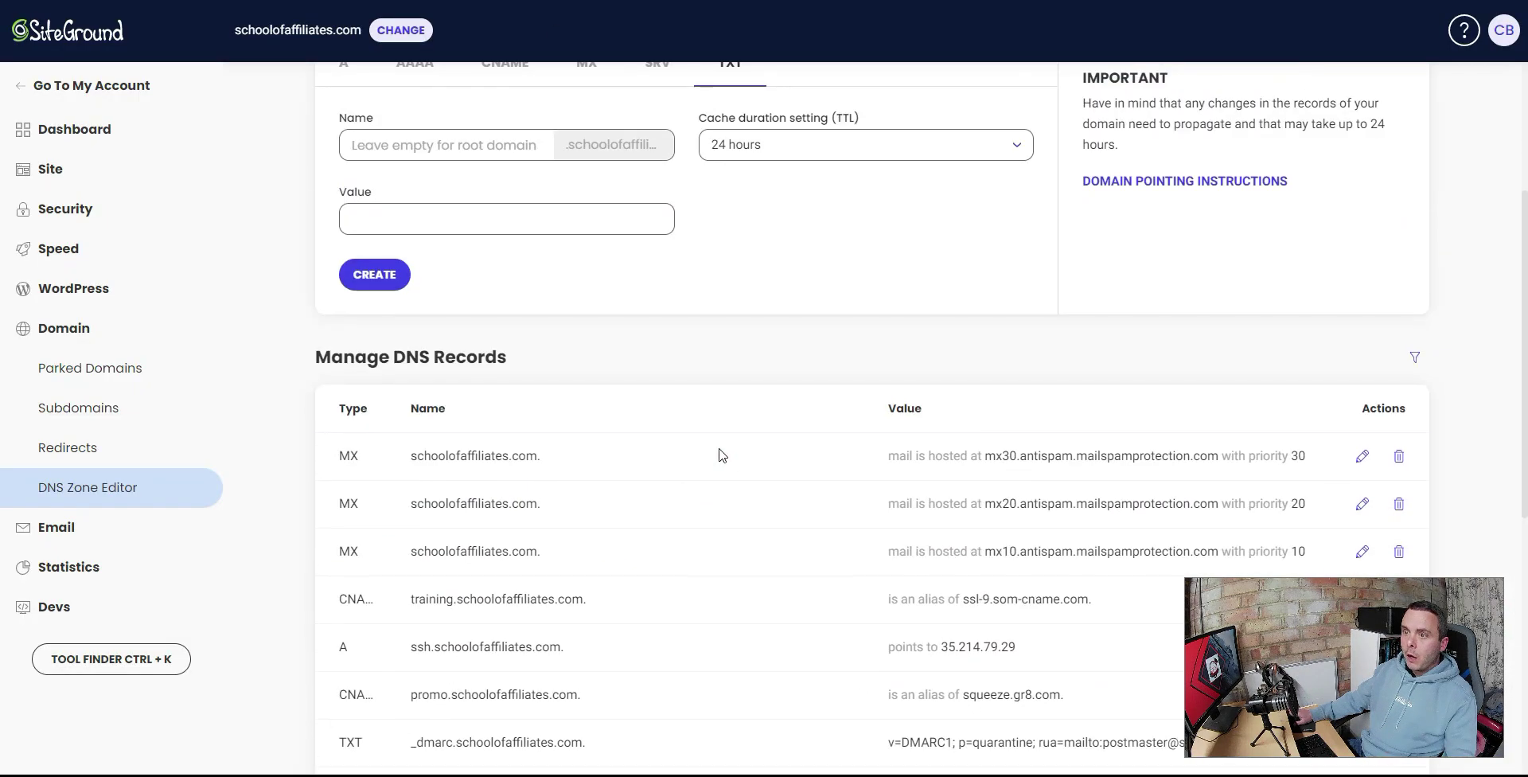
- Create a CNAME record named money resolving to squeeze.gr8.com, copied from the article
left_click(502, 350)
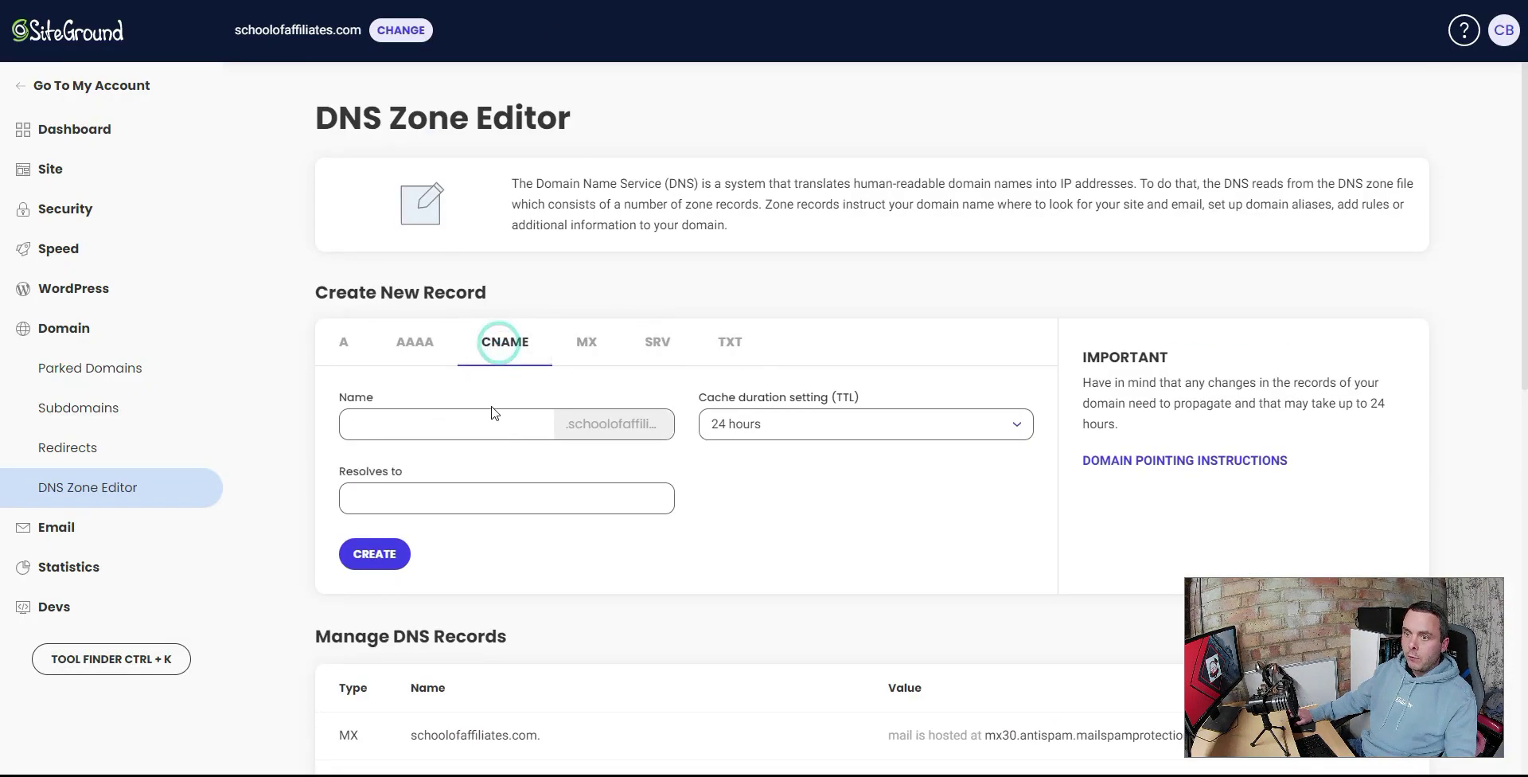
left_click(483, 424)
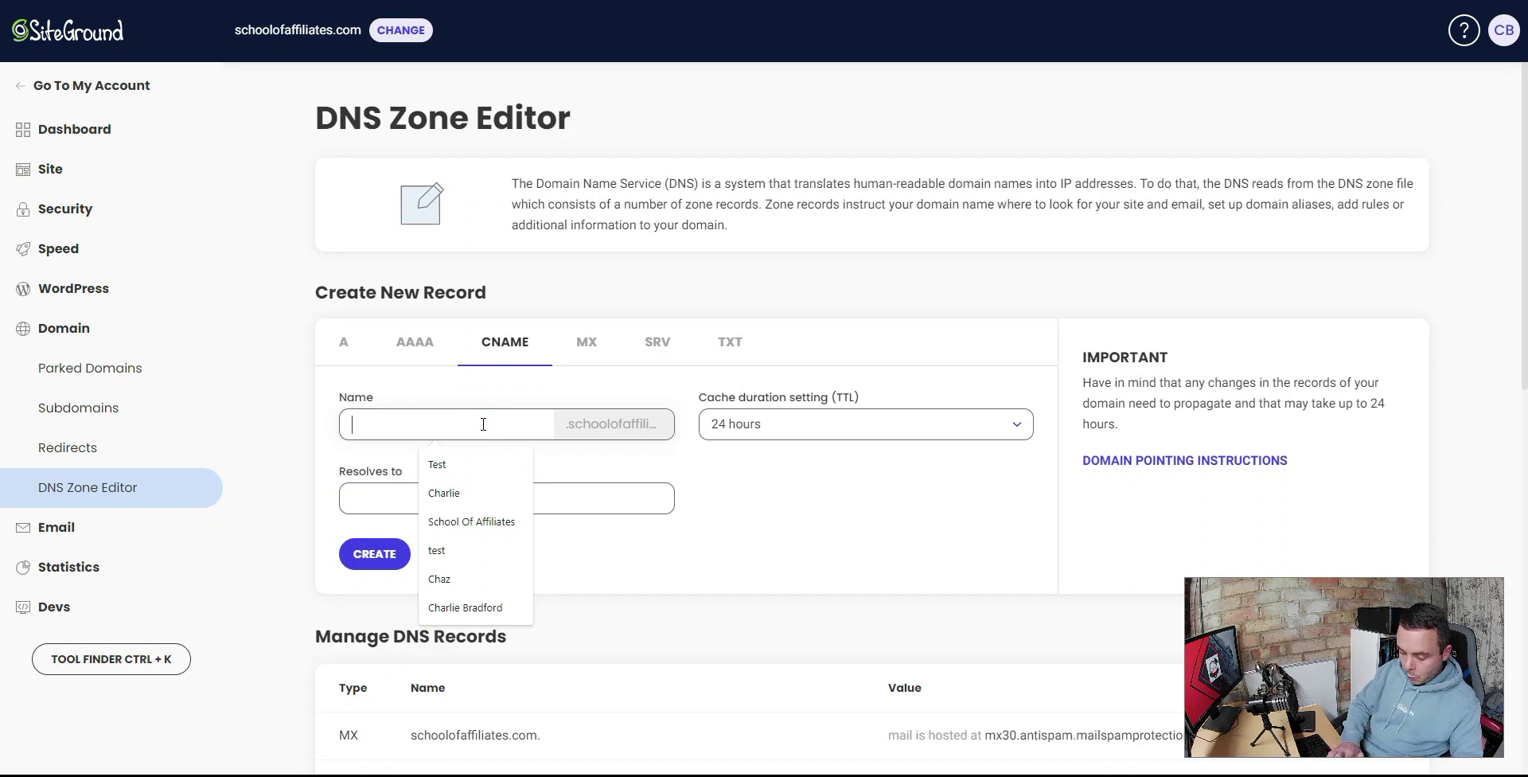
type("money")
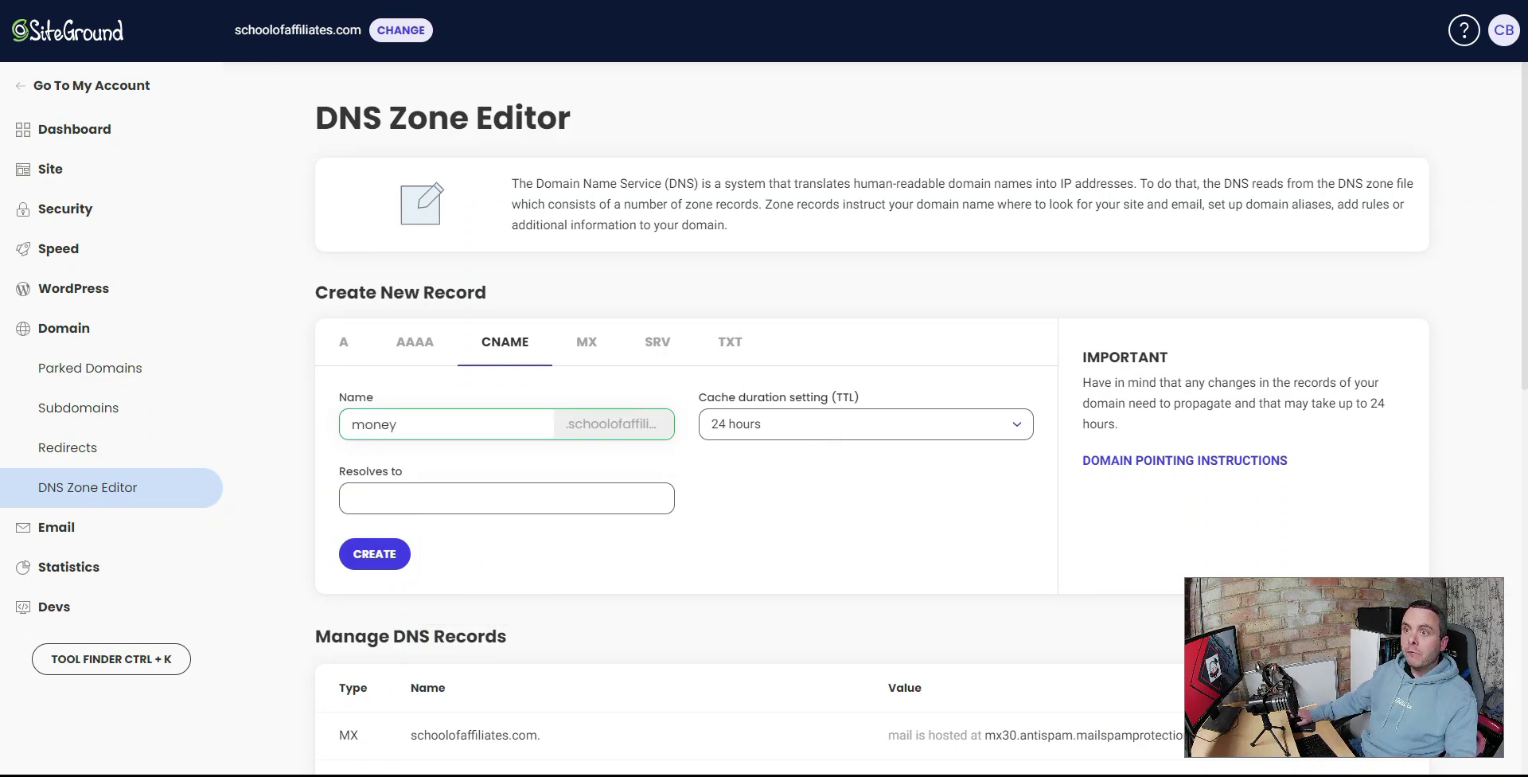
key("ctrl+Tab")
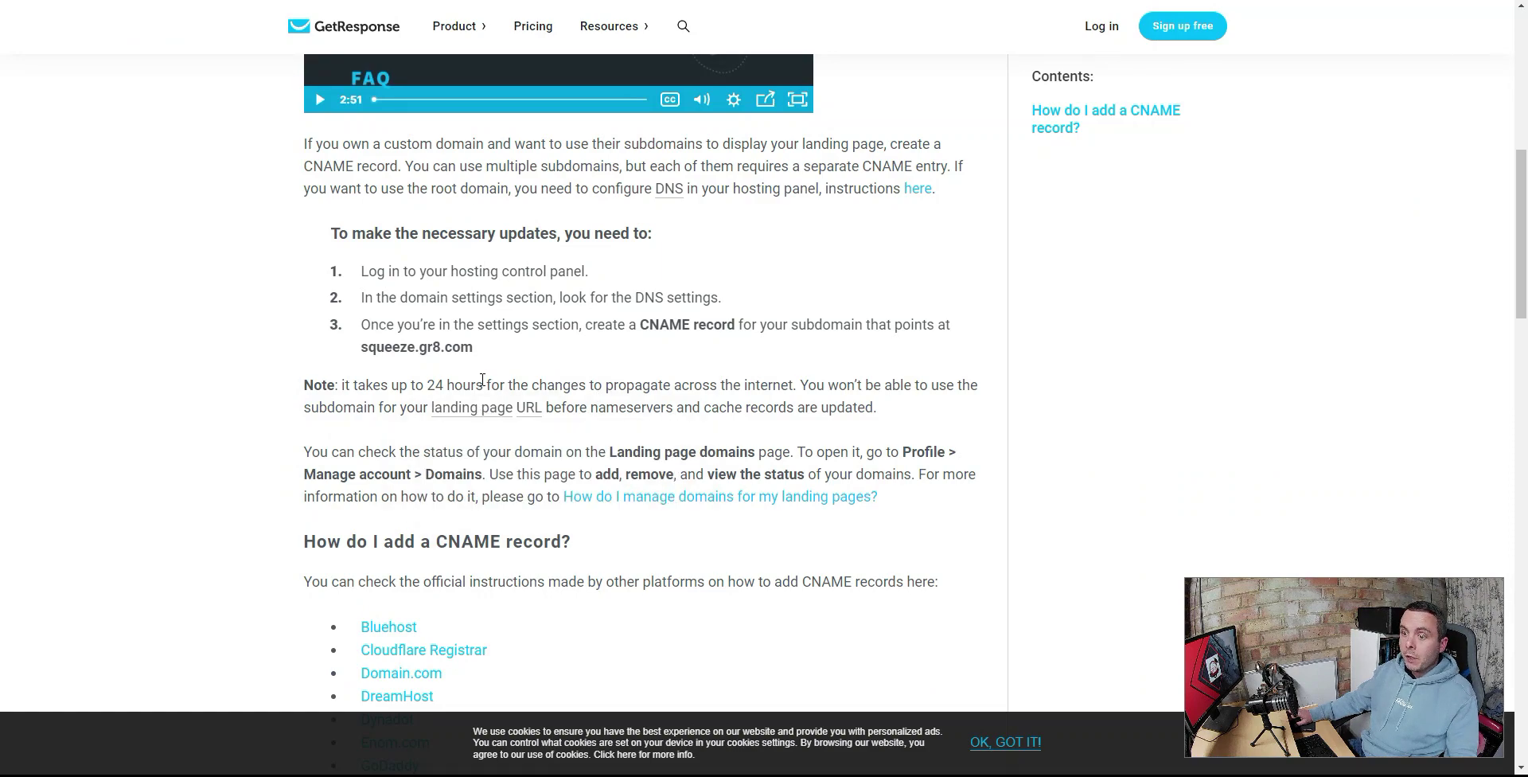
left_click_drag(476, 349, 364, 362)
key("ctrl+c")
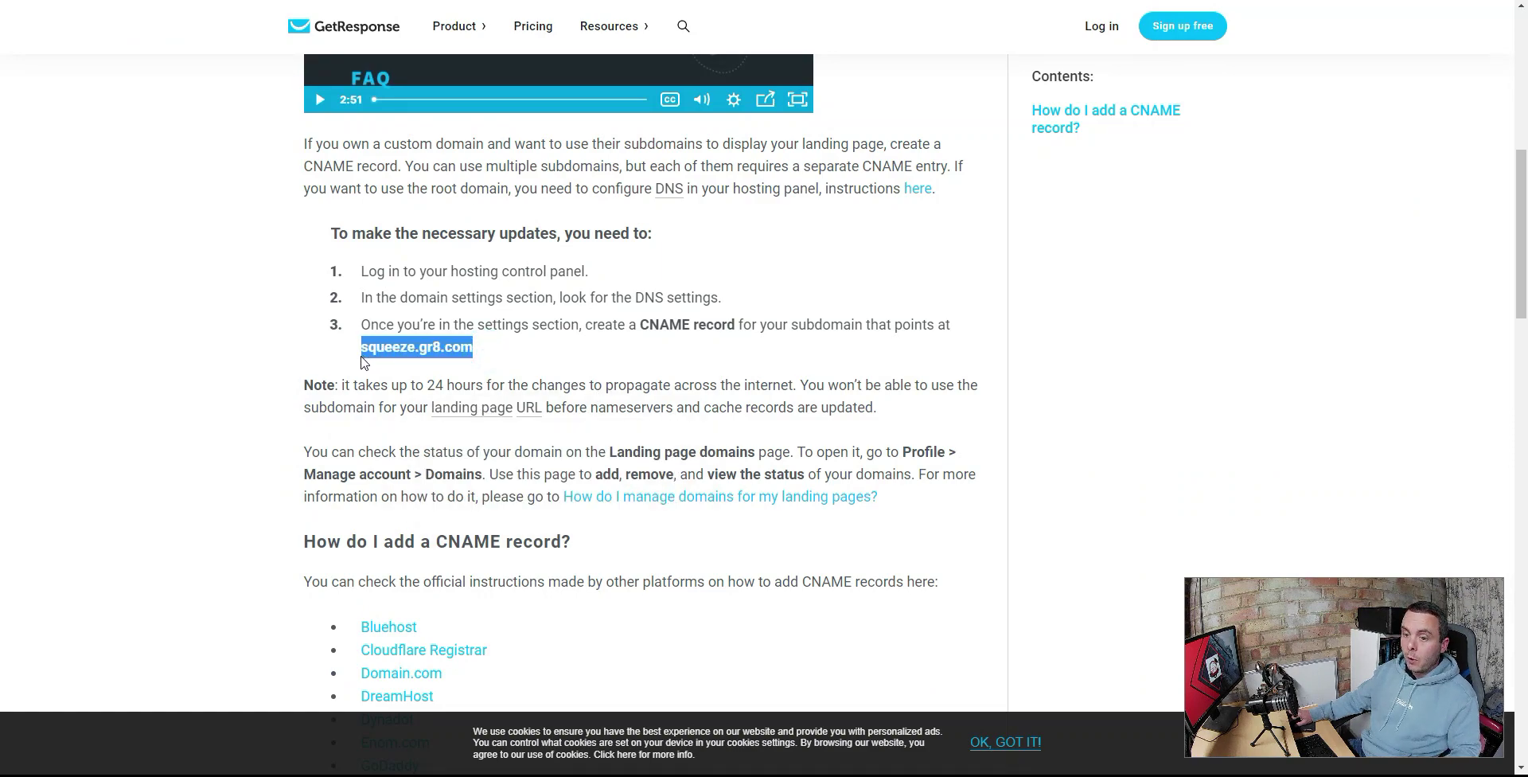
key("ctrl+shift+Tab")
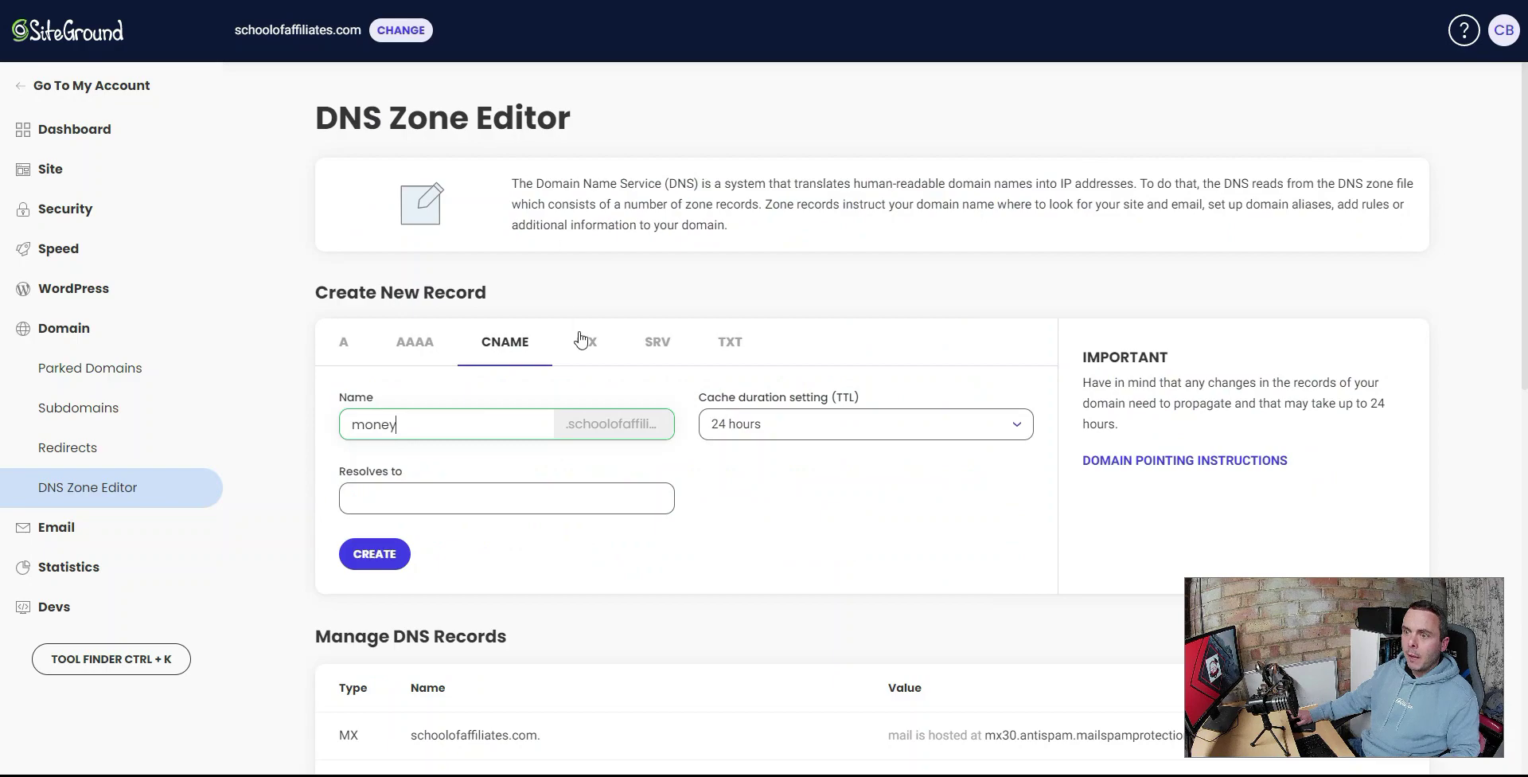
left_click(437, 494)
key("ctrl+v")
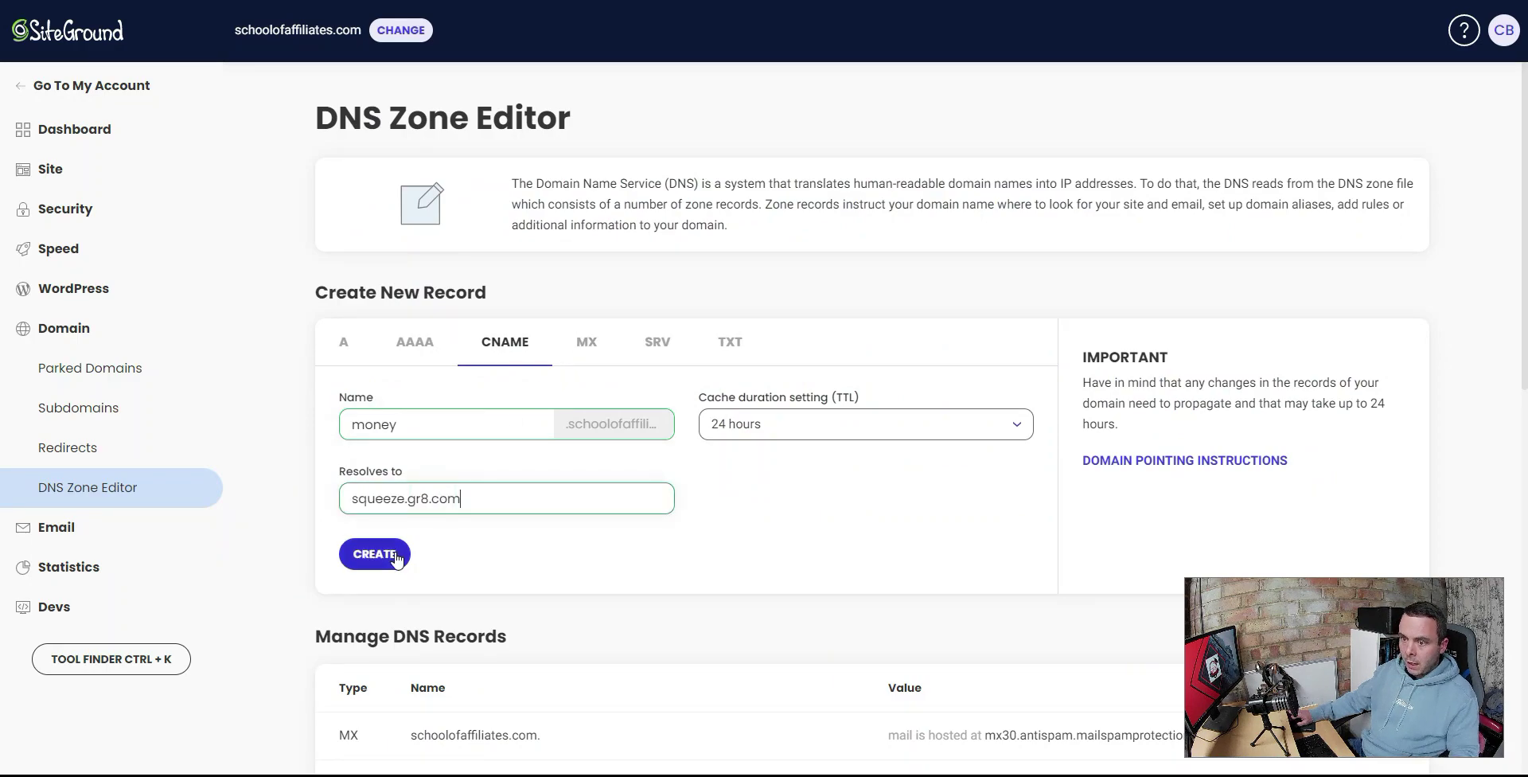
left_click(382, 553)
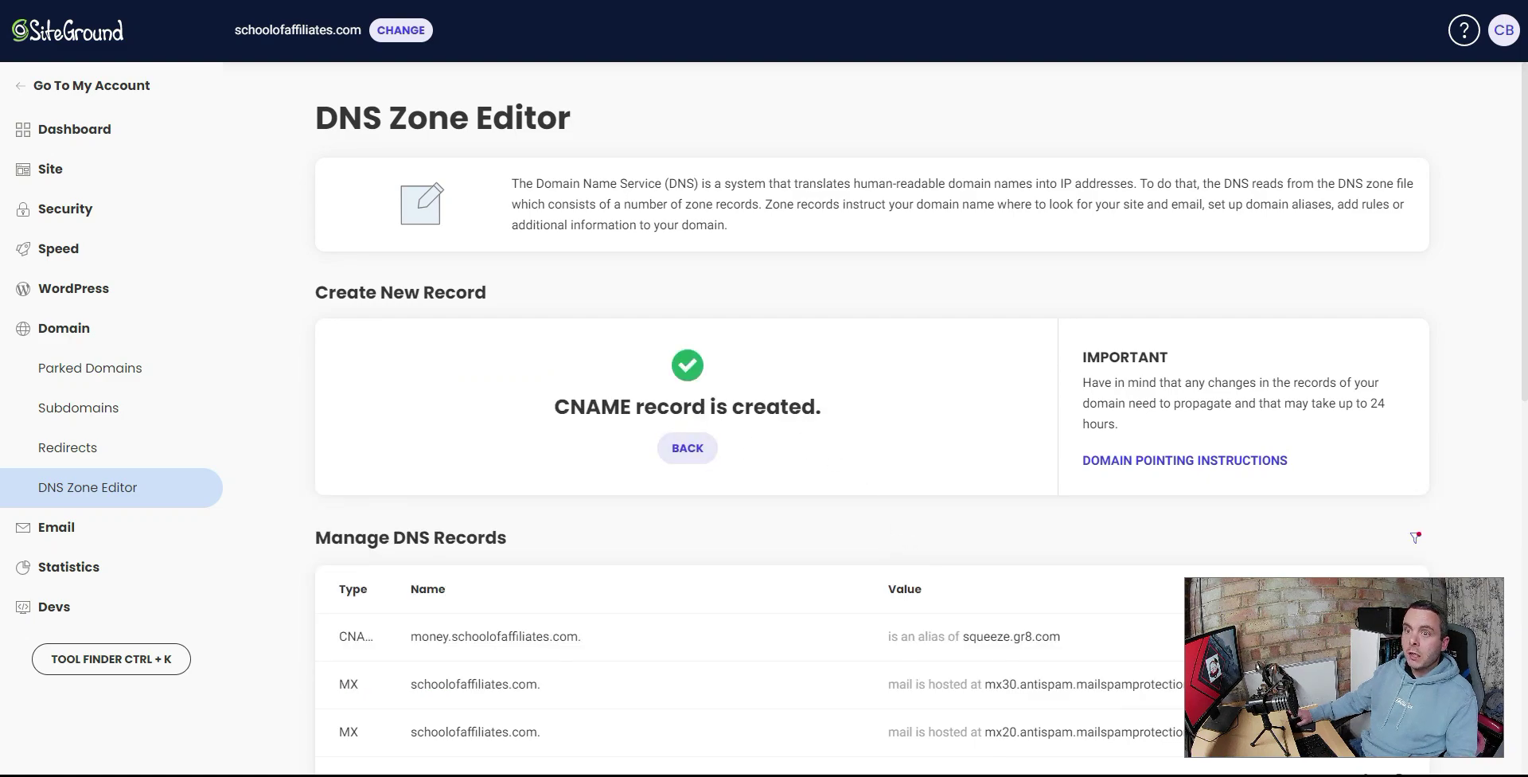
key("ctrl+Tab")
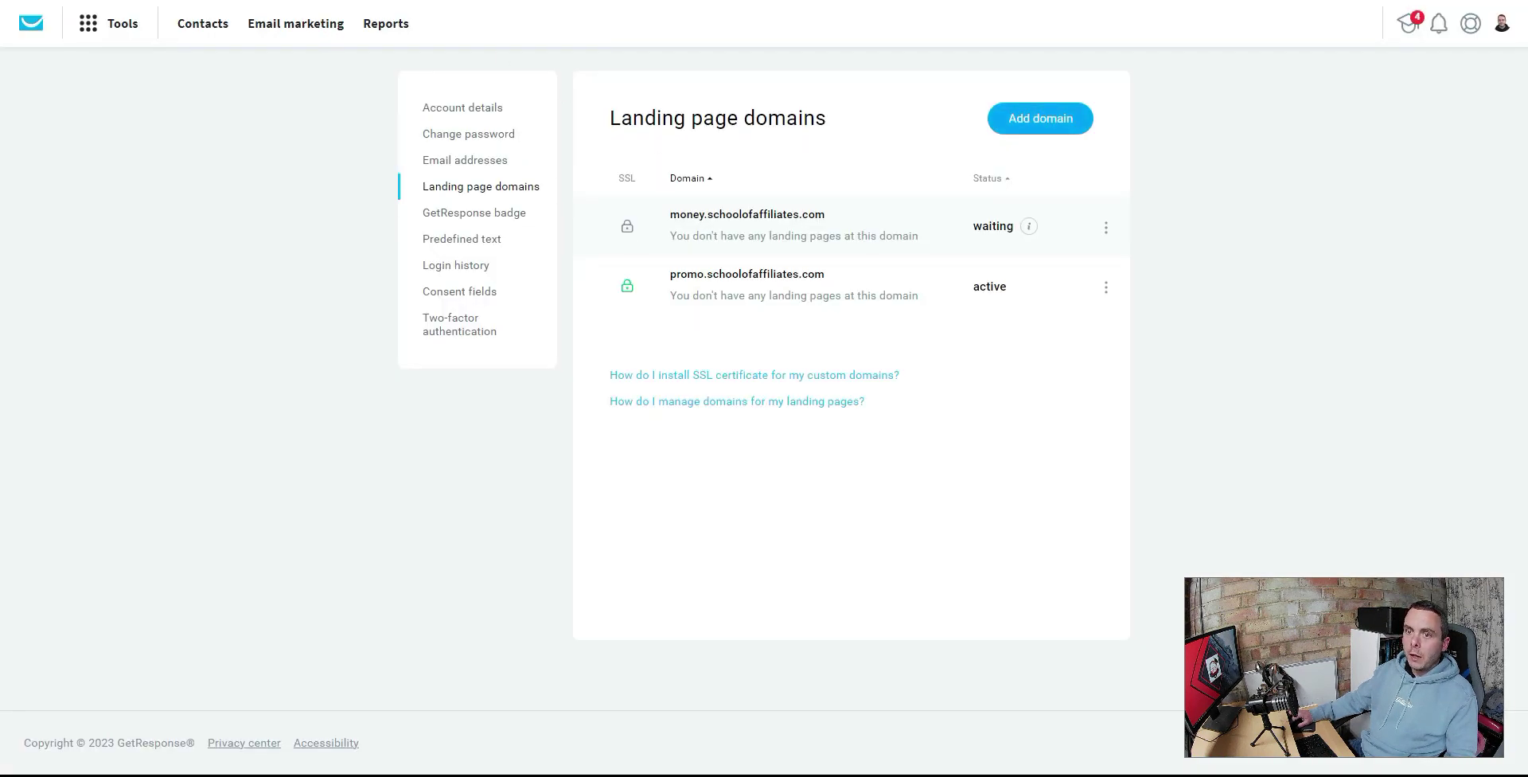
- Reload Landing page domains, see money.schoolofaffiliates.com still waiting, then go to the Dashboard
key("F5")
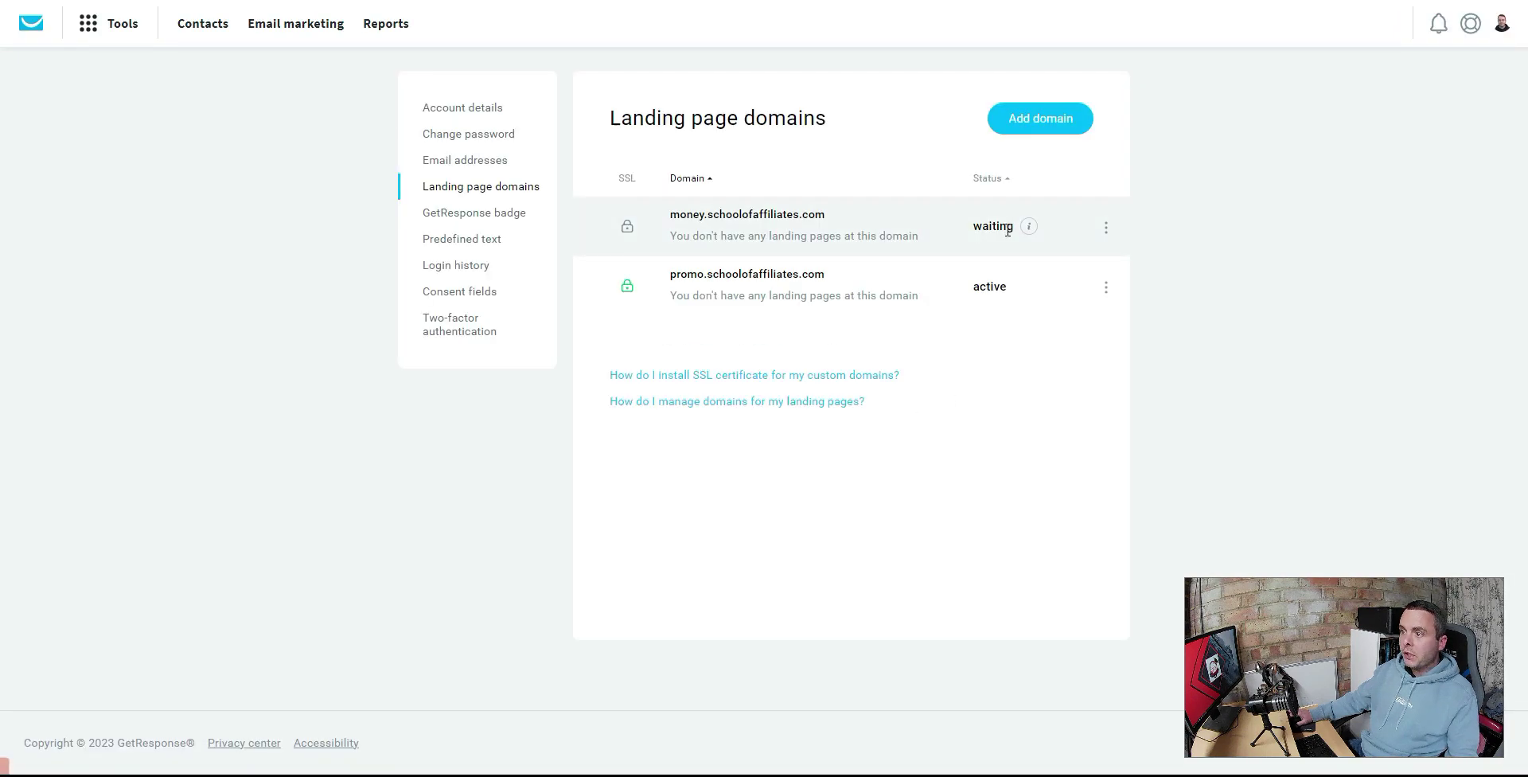
mouse_move(1030, 228)
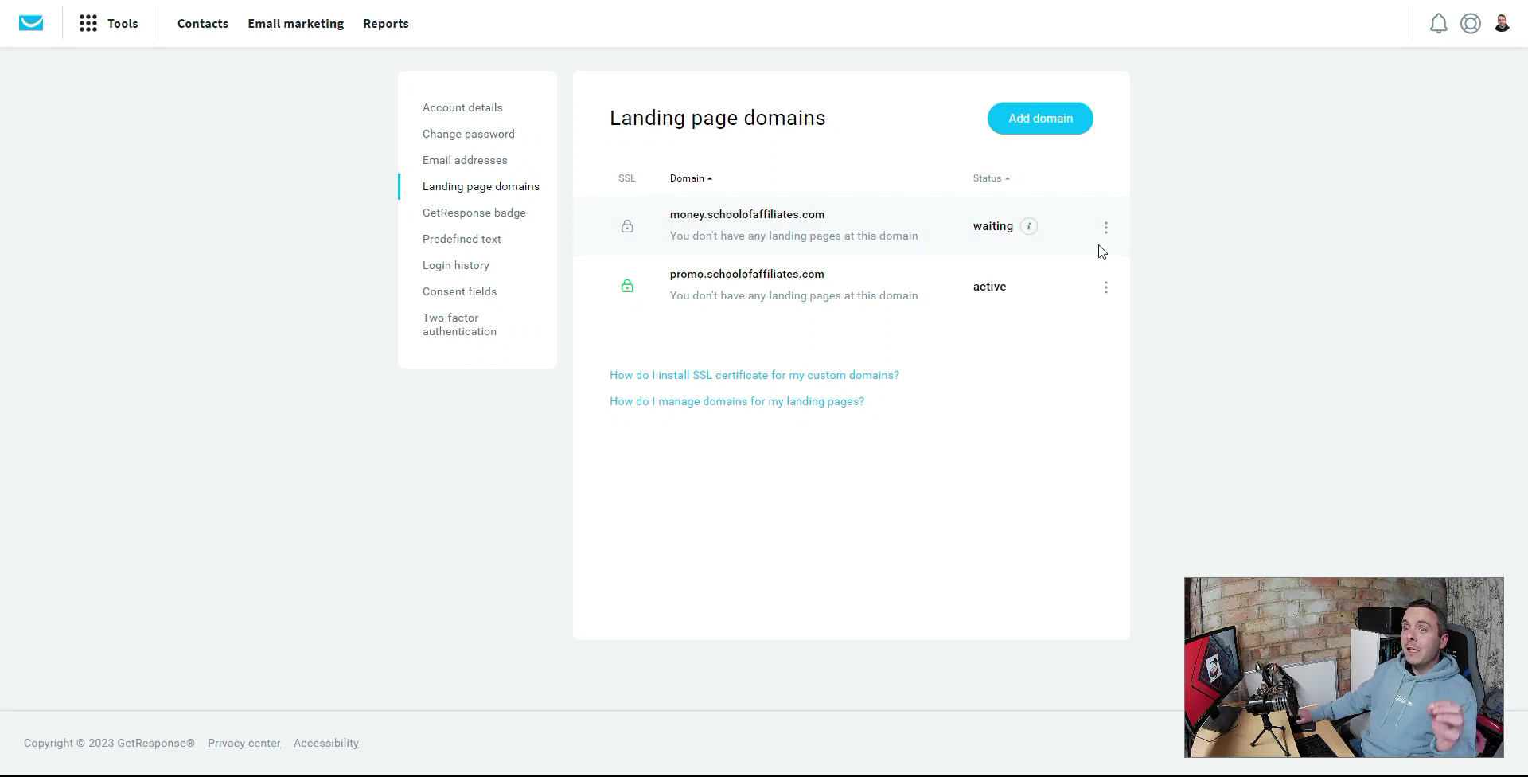
left_click(28, 23)
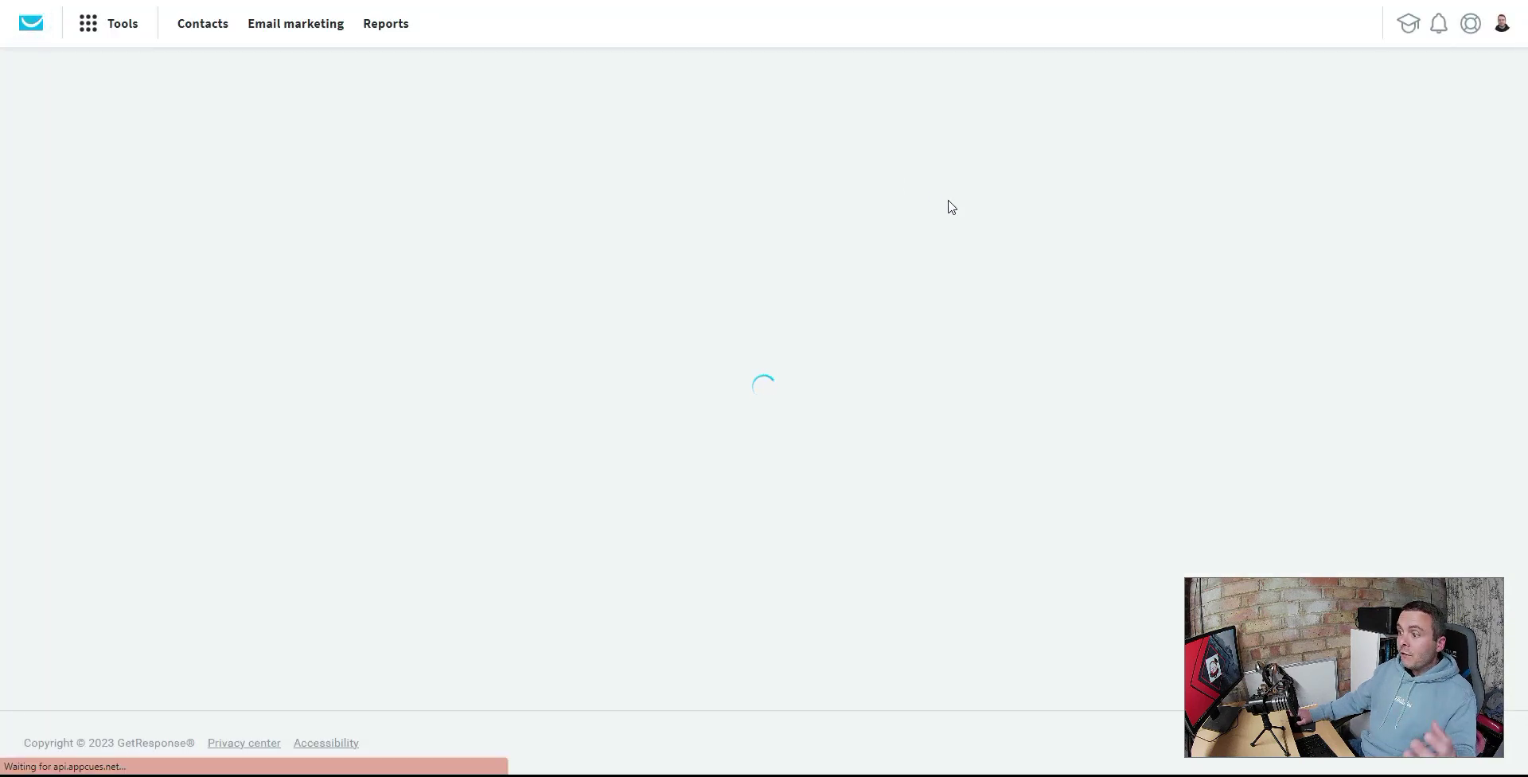